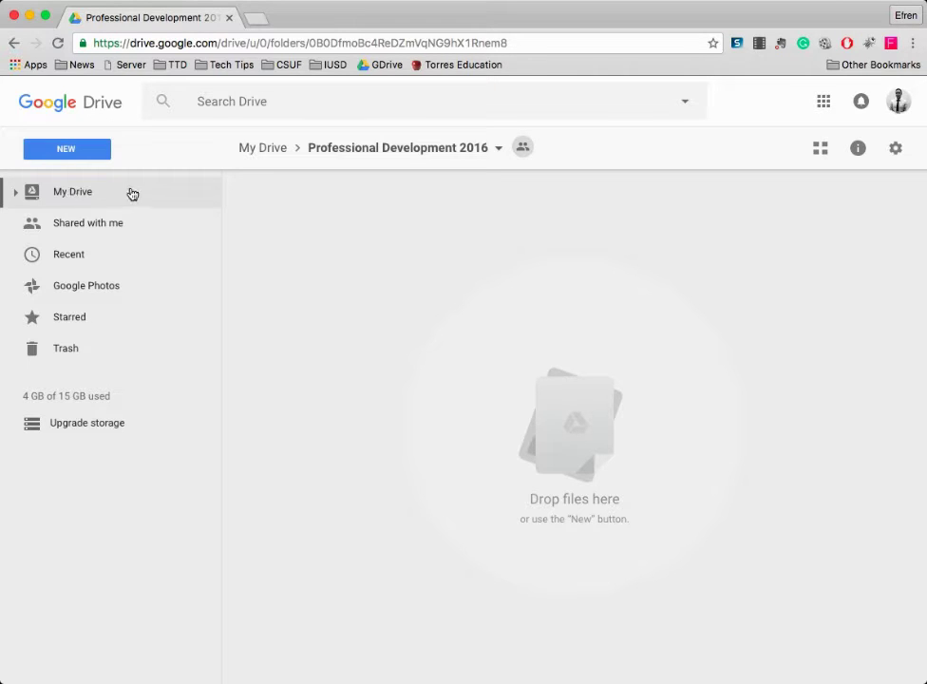
Expand My Drive and the Crozier folder in the folder tree, and open the 7th Grade Collections folder.
click(15, 194)
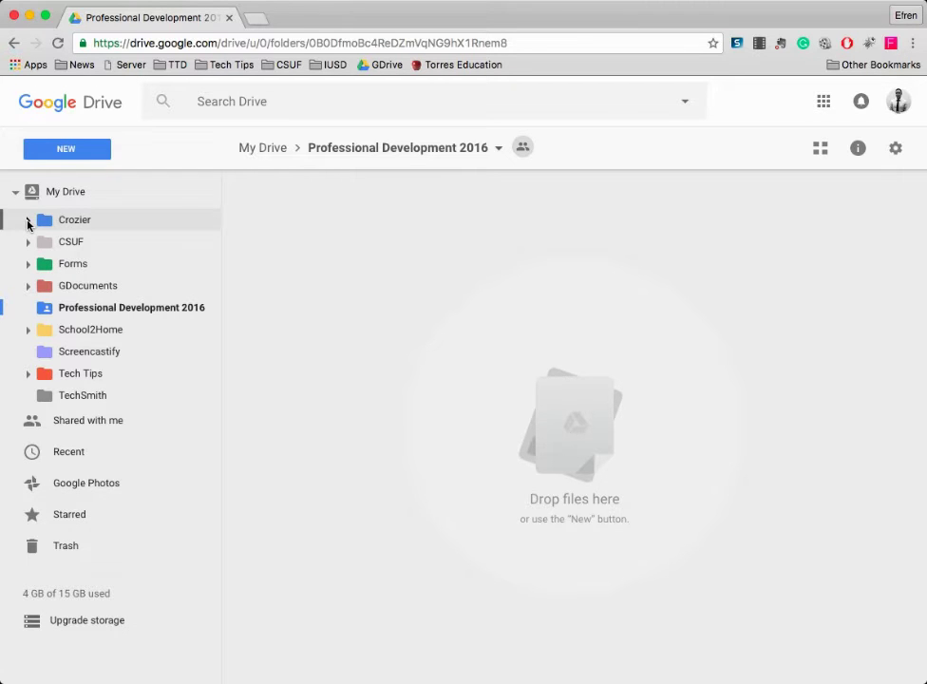
click(27, 221)
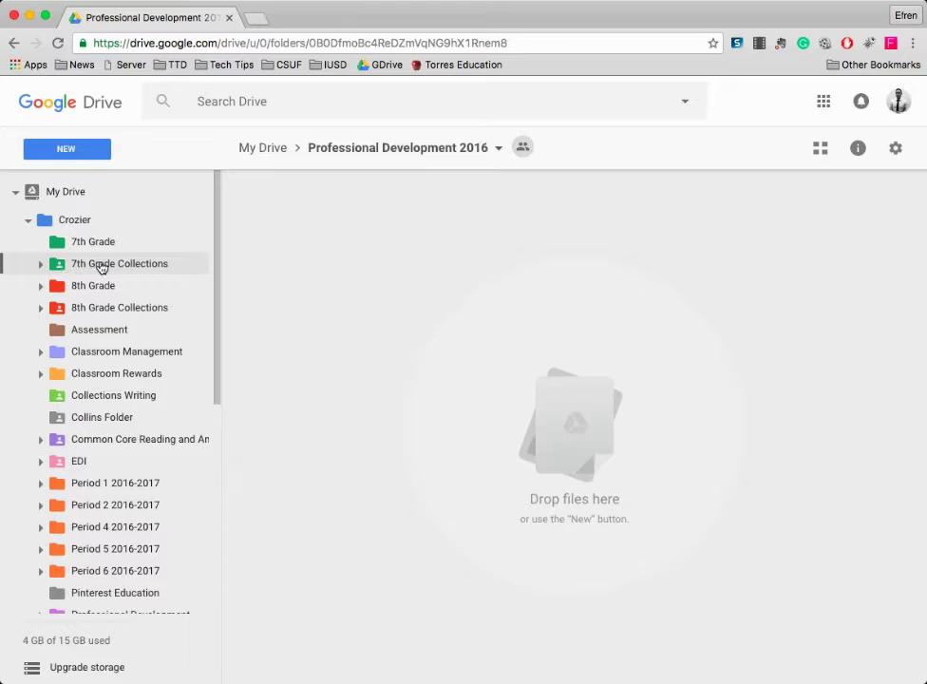
click(100, 266)
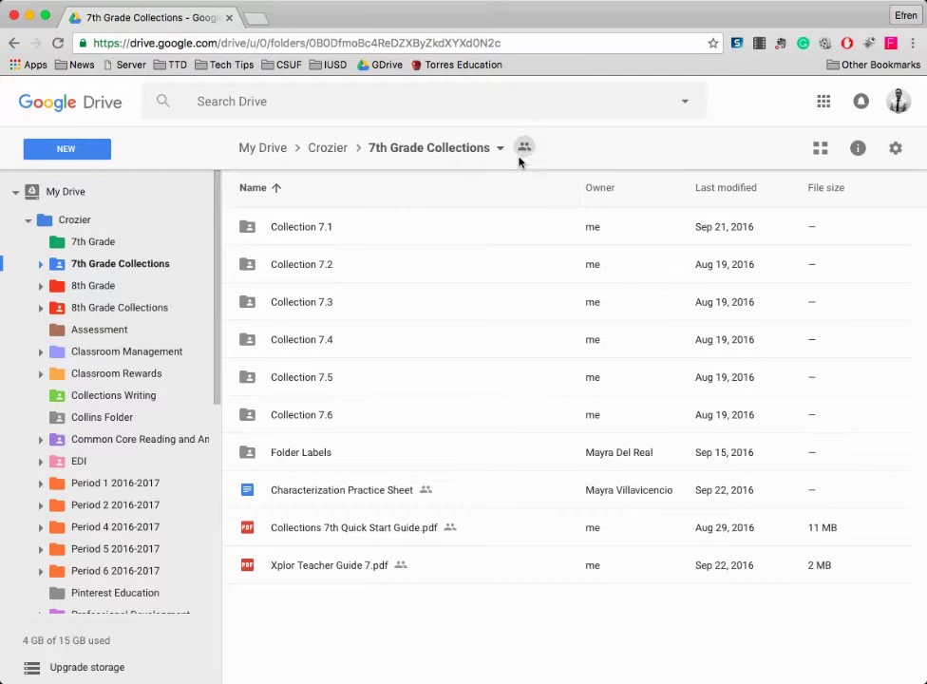
mouse_move(528, 150)
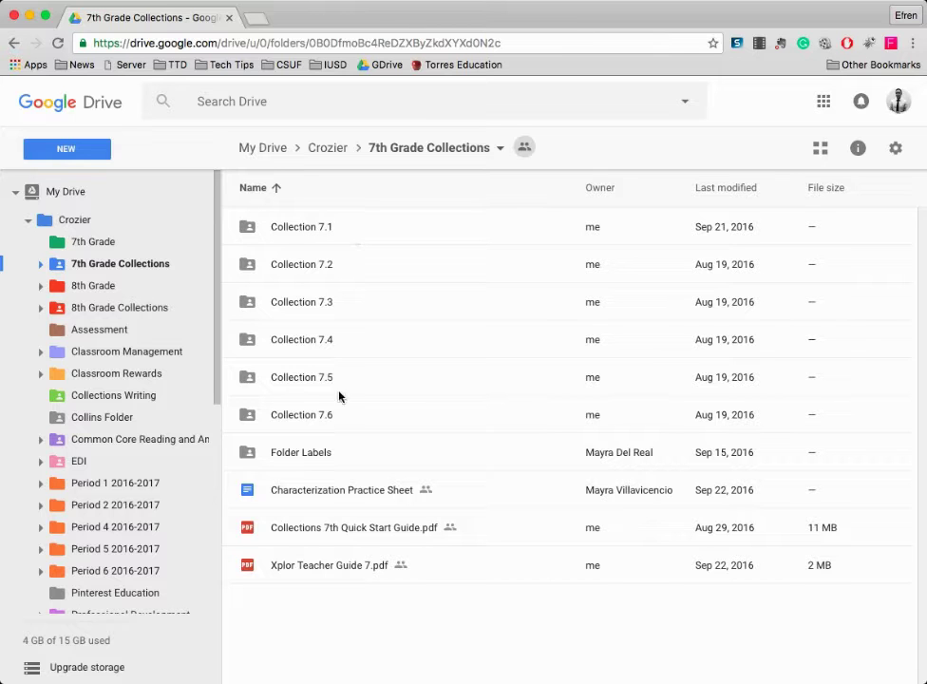
Open Collection 7.1 and browse its Cornell Notes, Guiding Questions, Lesson Plans and Rubrics subfolders, ending in 7.1 Lesson Plans.
double_click(315, 230)
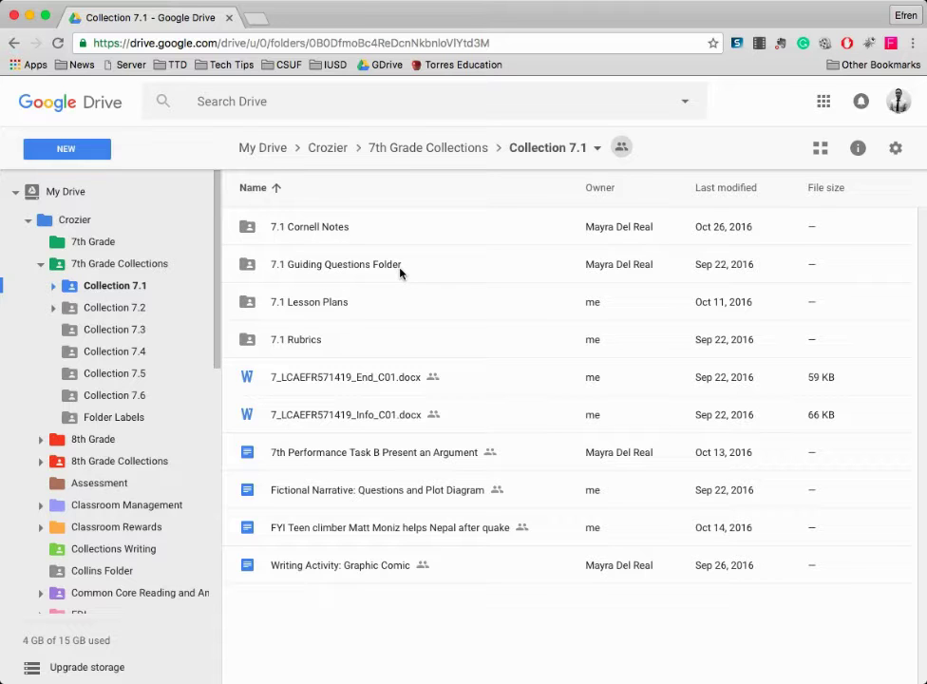
double_click(321, 226)
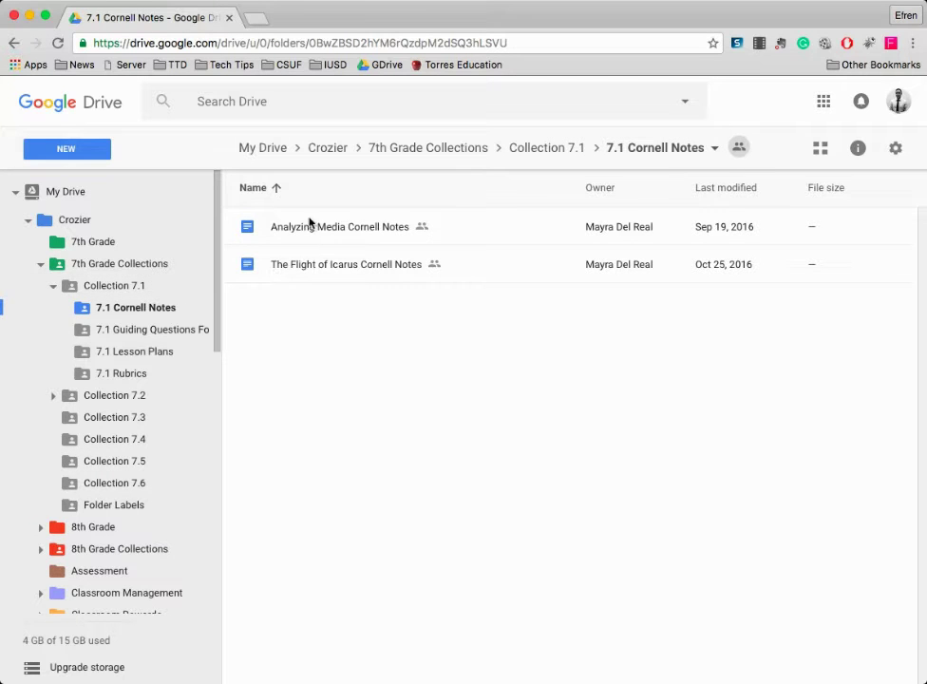
click(166, 330)
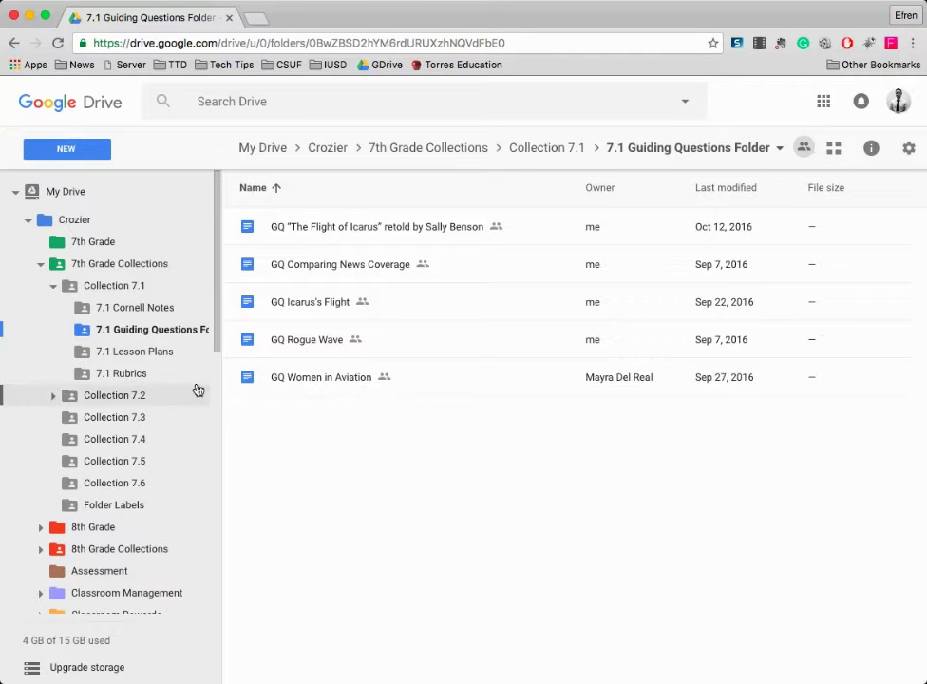
click(147, 353)
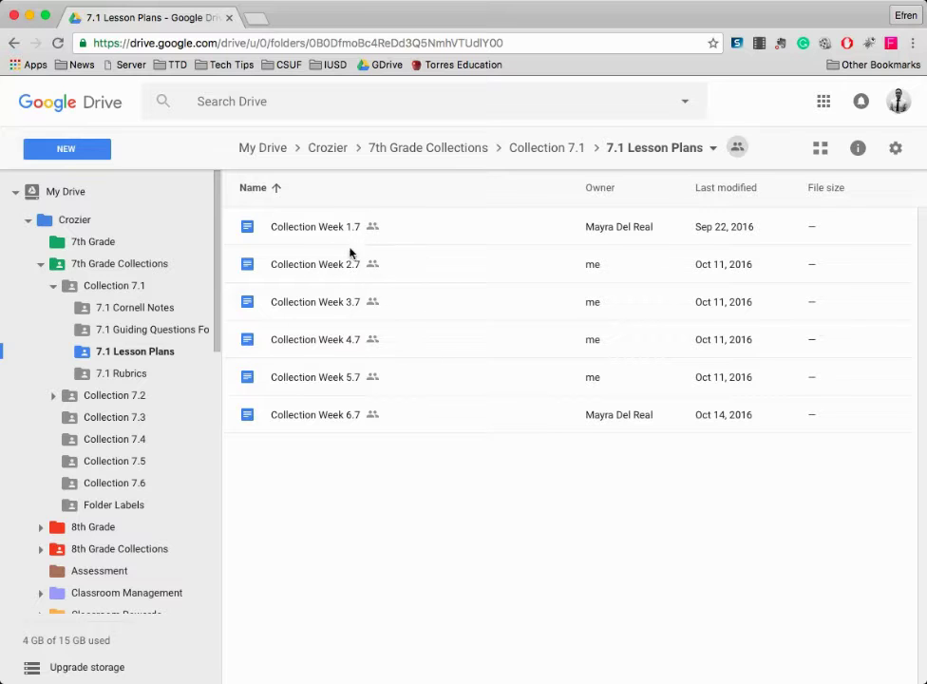
click(125, 376)
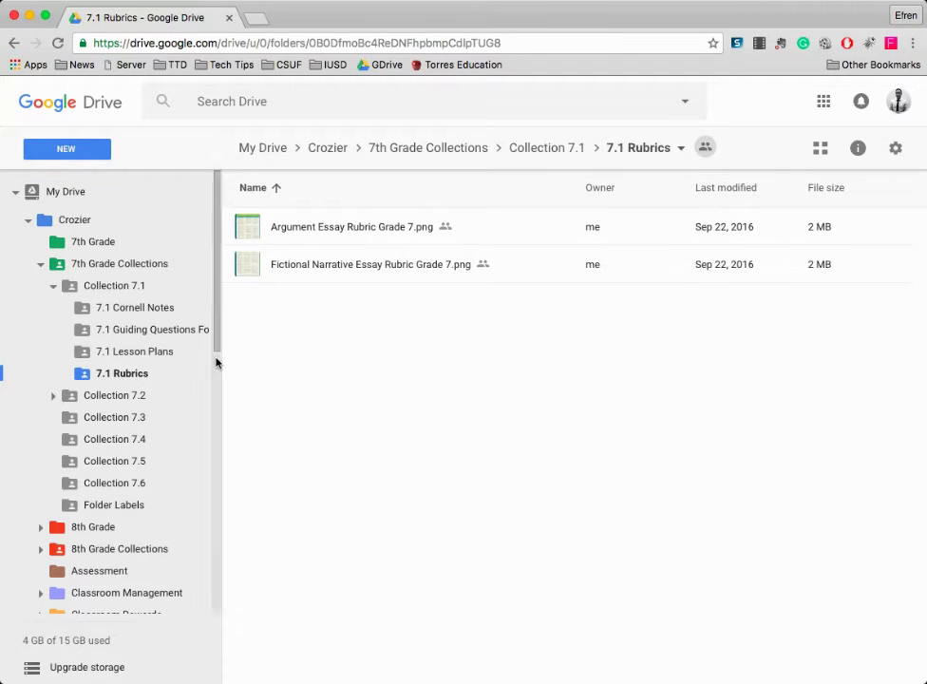
click(121, 354)
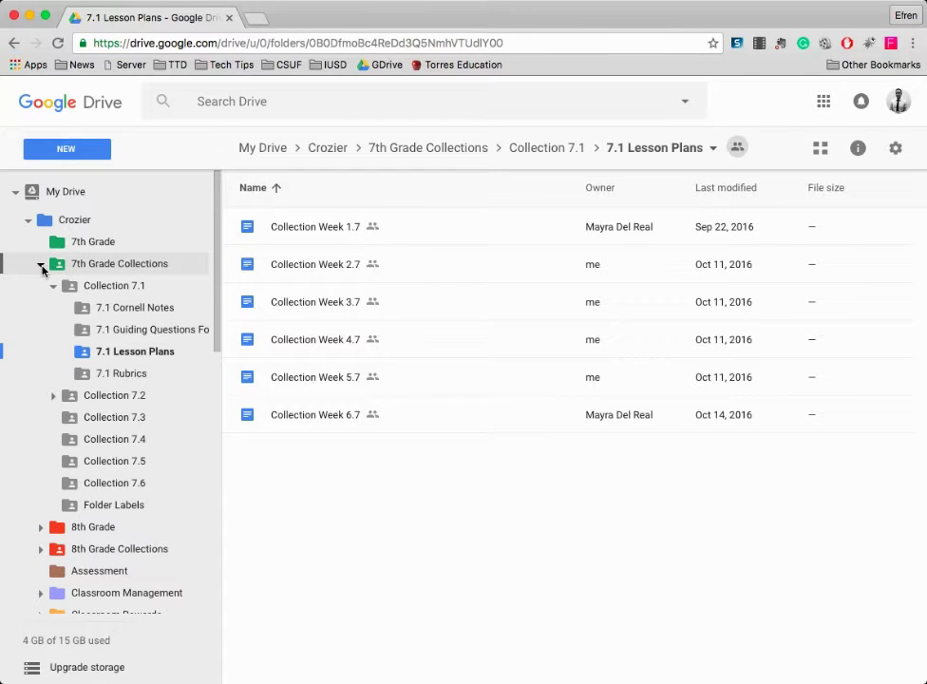
Collapse 7th Grade Collections, open and expand the Period 1 2016-2017 folder, and widen the folder tree to fit the full folder names.
click(41, 265)
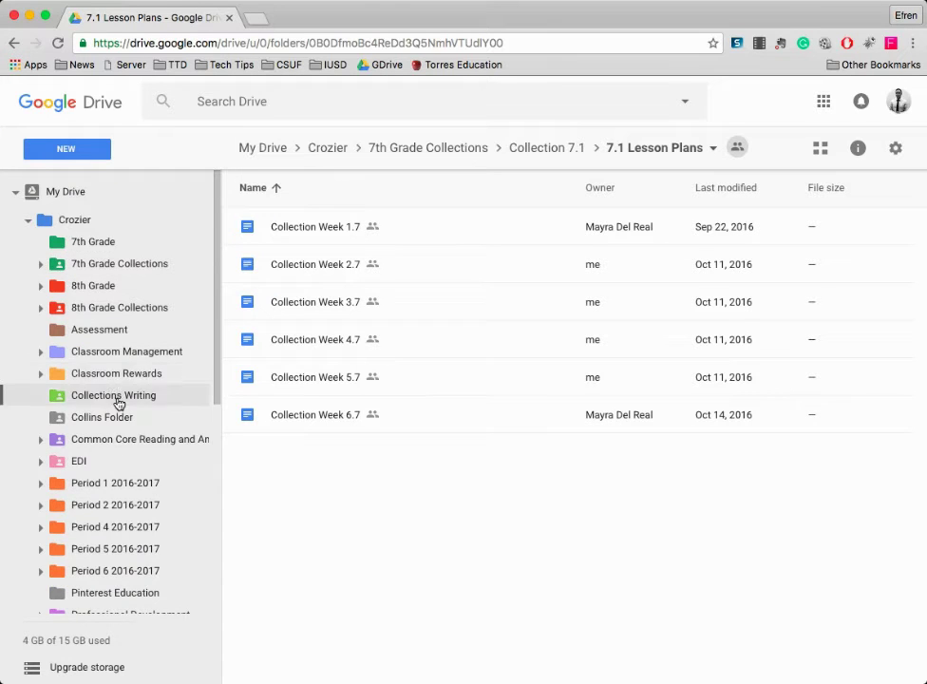
scroll(115, 345, down, 5)
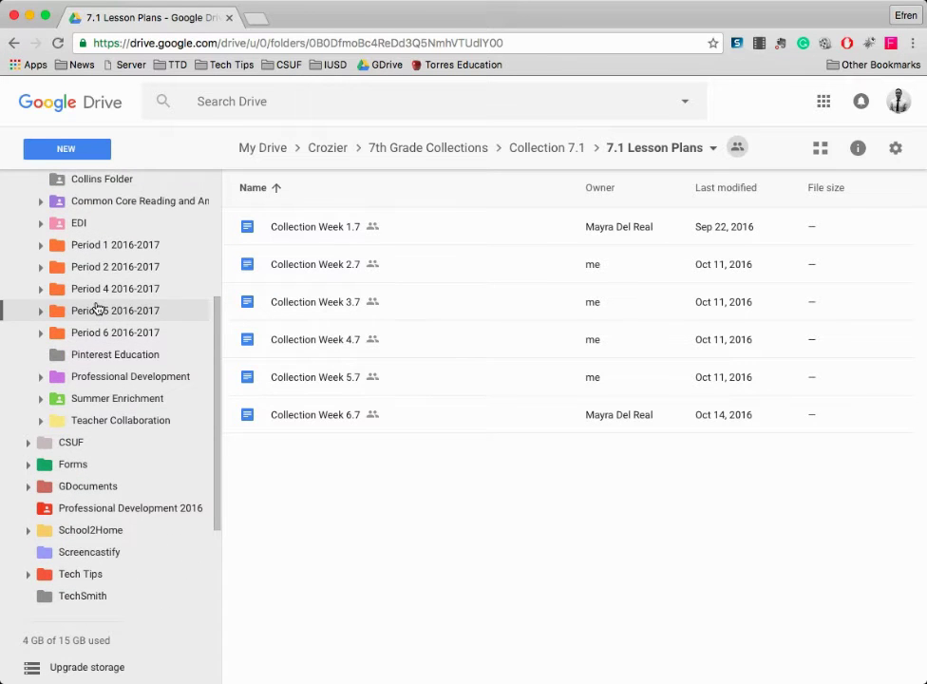
scroll(97, 306, up, 1)
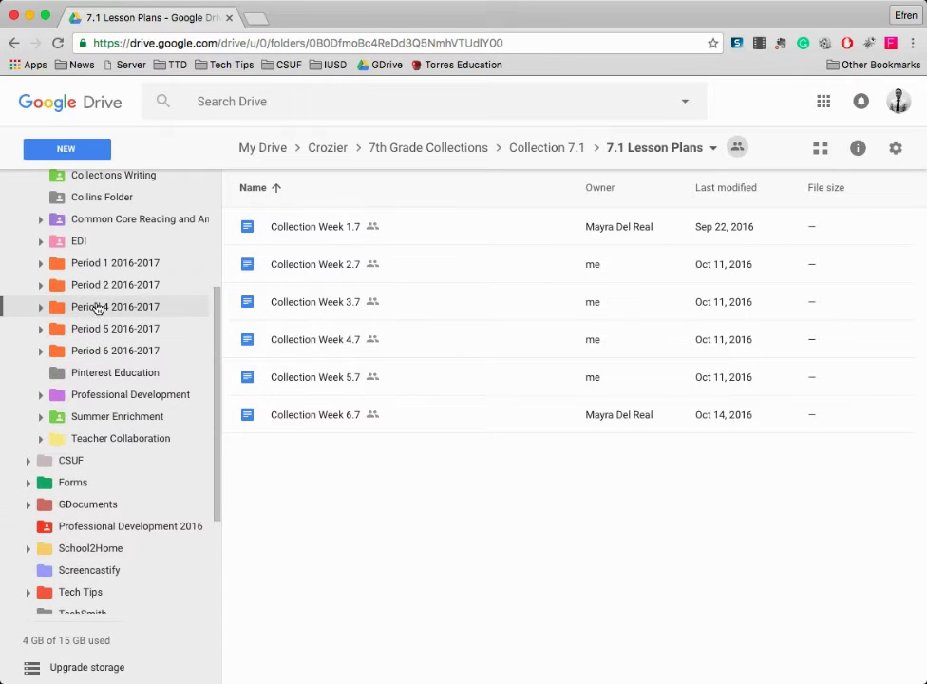
click(40, 264)
click(104, 263)
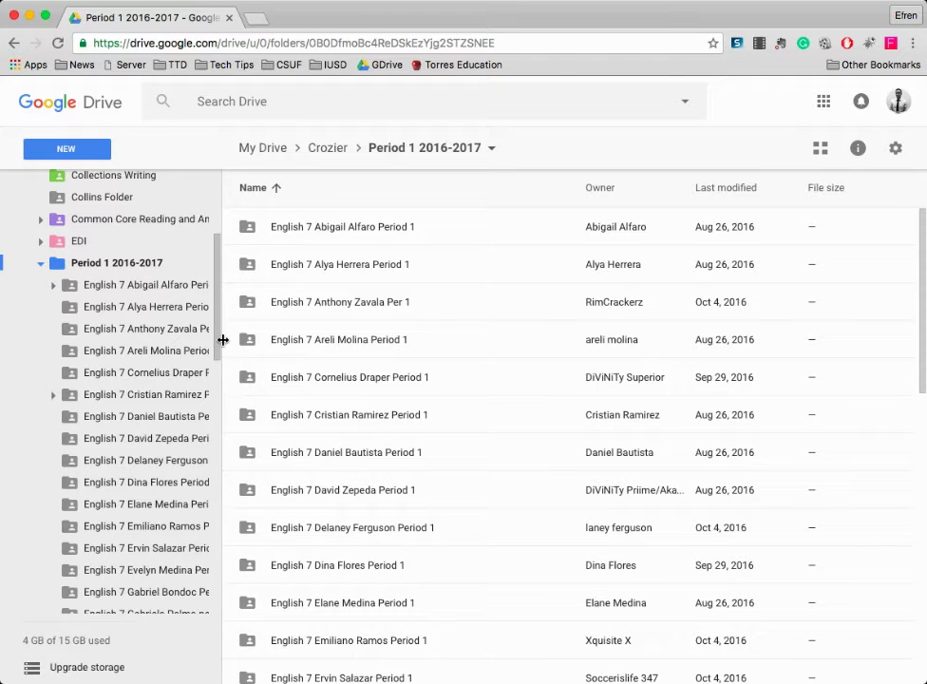
drag(222, 339, 291, 342)
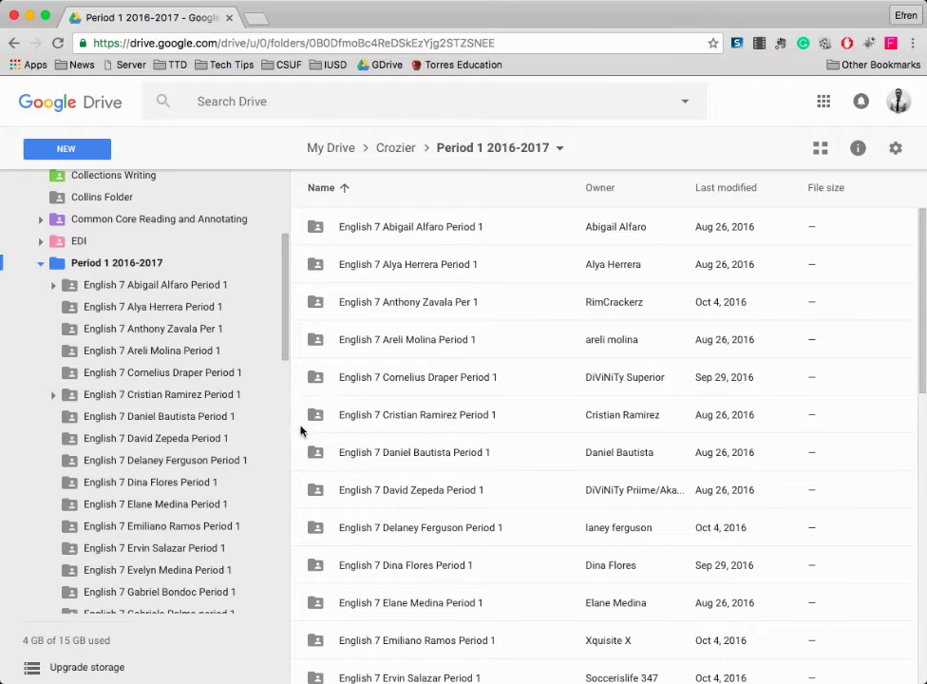
Collapse the My Drive folder tree and open the Shared with me list.
scroll(209, 420, down, 10)
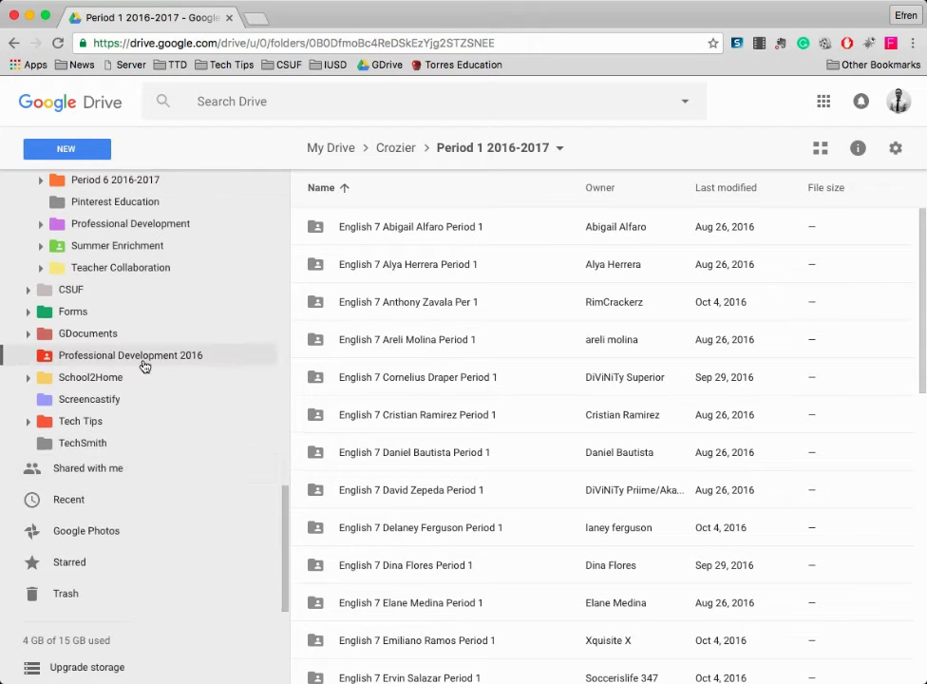
scroll(140, 365, up, 10)
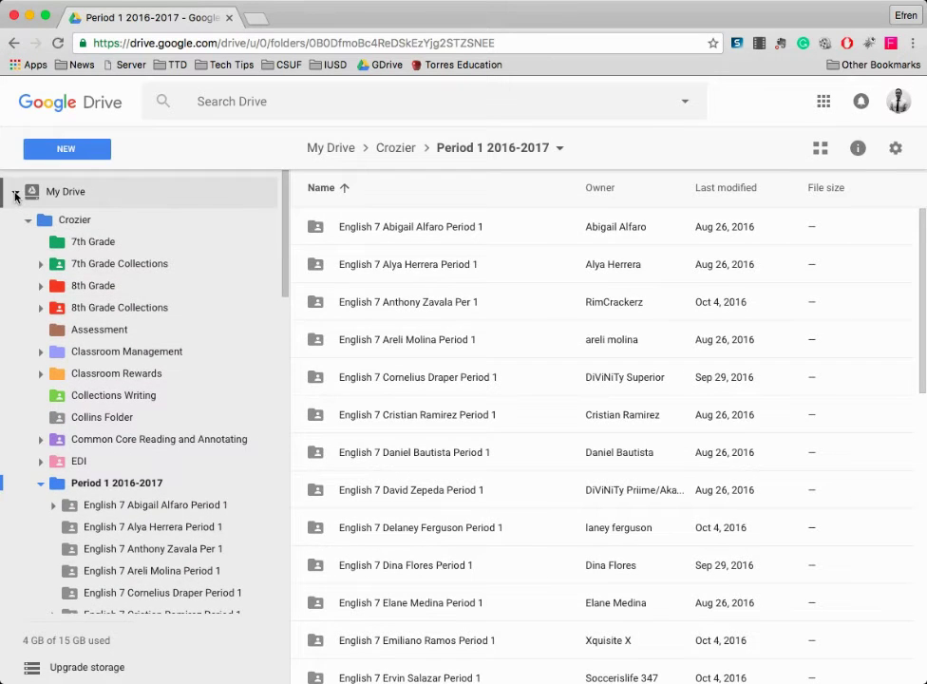
click(16, 192)
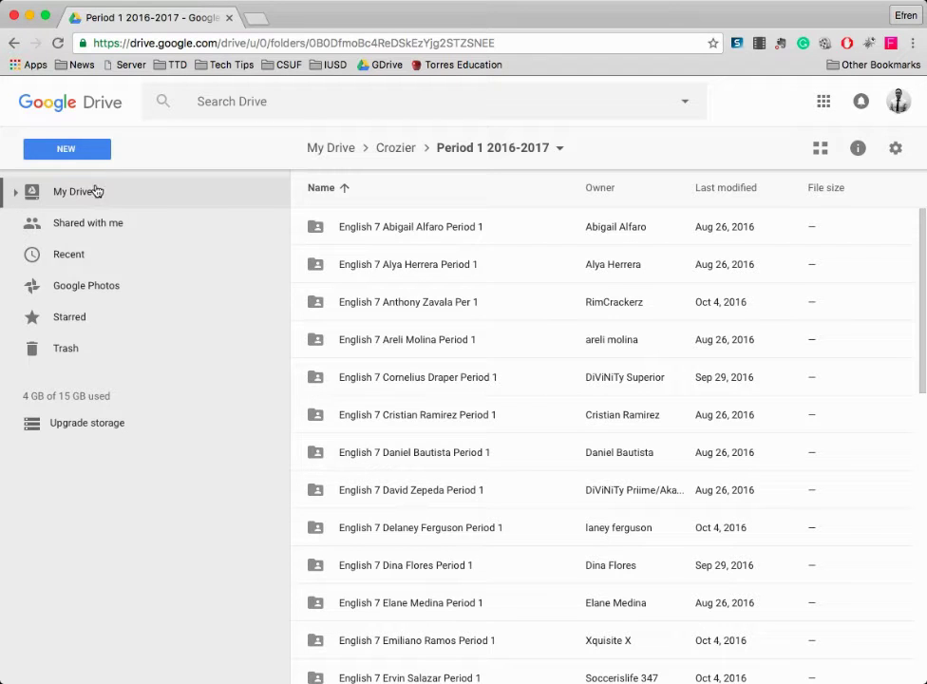
click(95, 222)
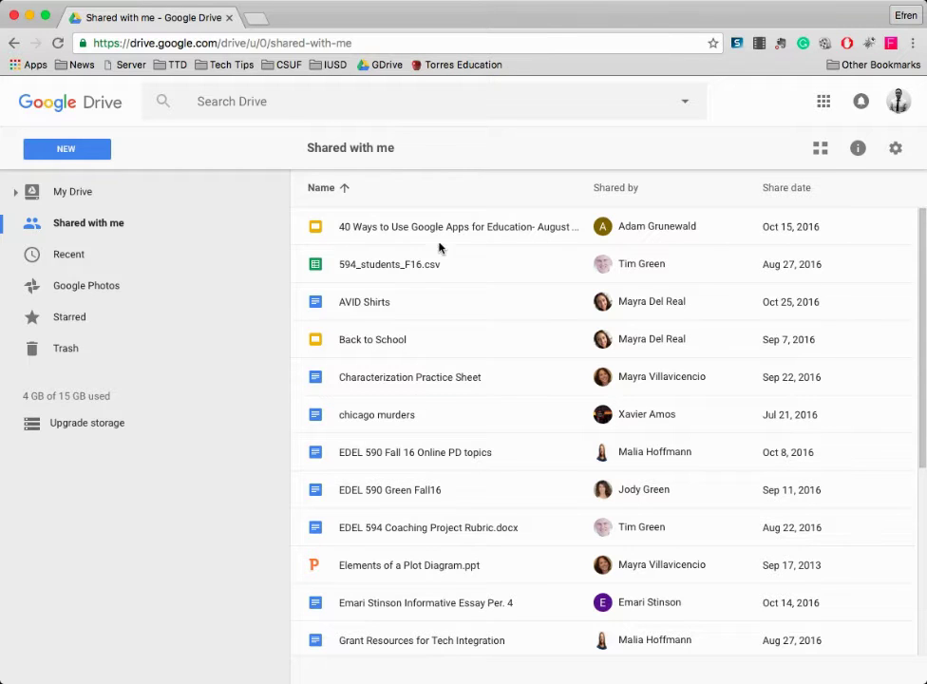
Select the four shared files from "40 Ways to Use Google Apps for Education" through "Back to School" and try moving them into the My Drive folder tree.
click(399, 228)
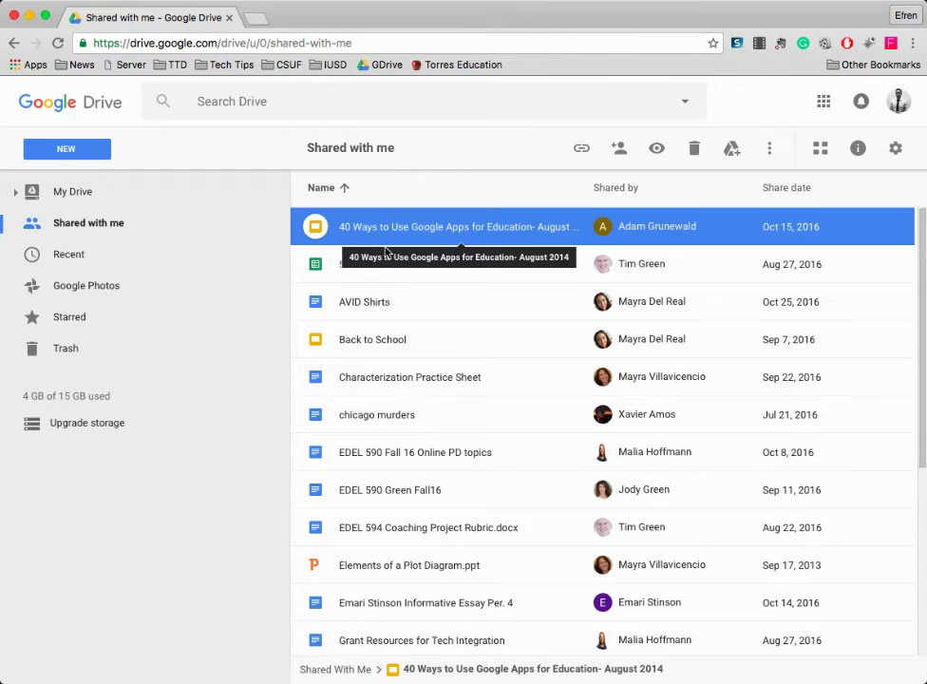
click(384, 311)
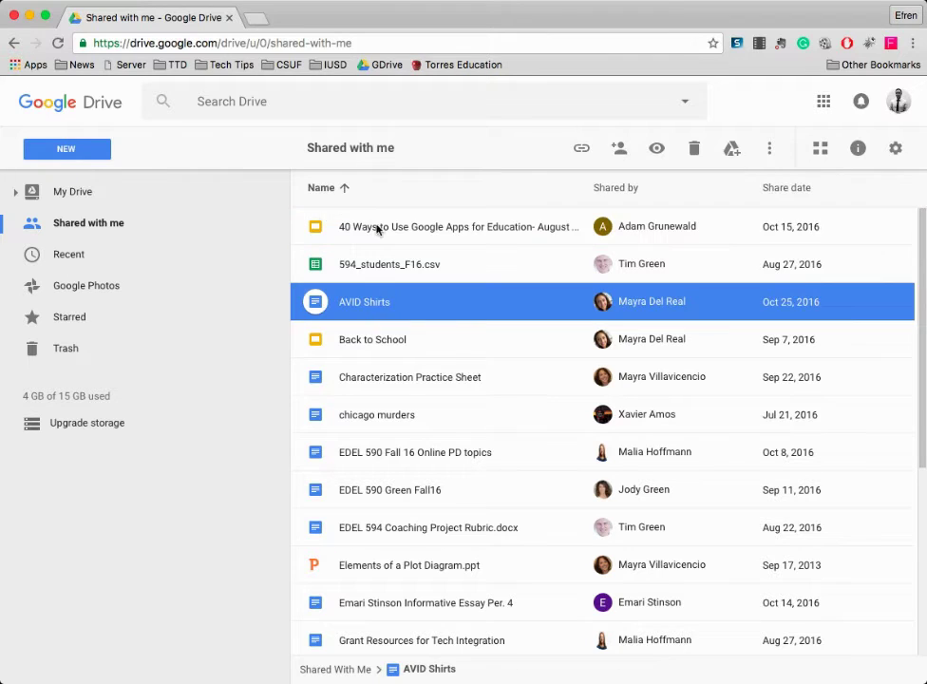
click(372, 226)
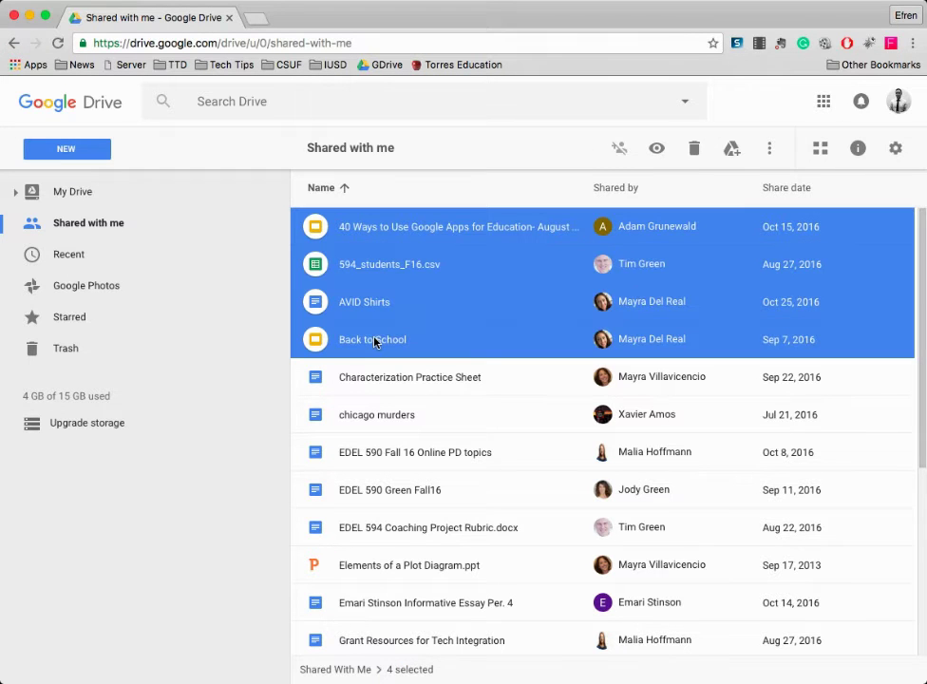
click(15, 193)
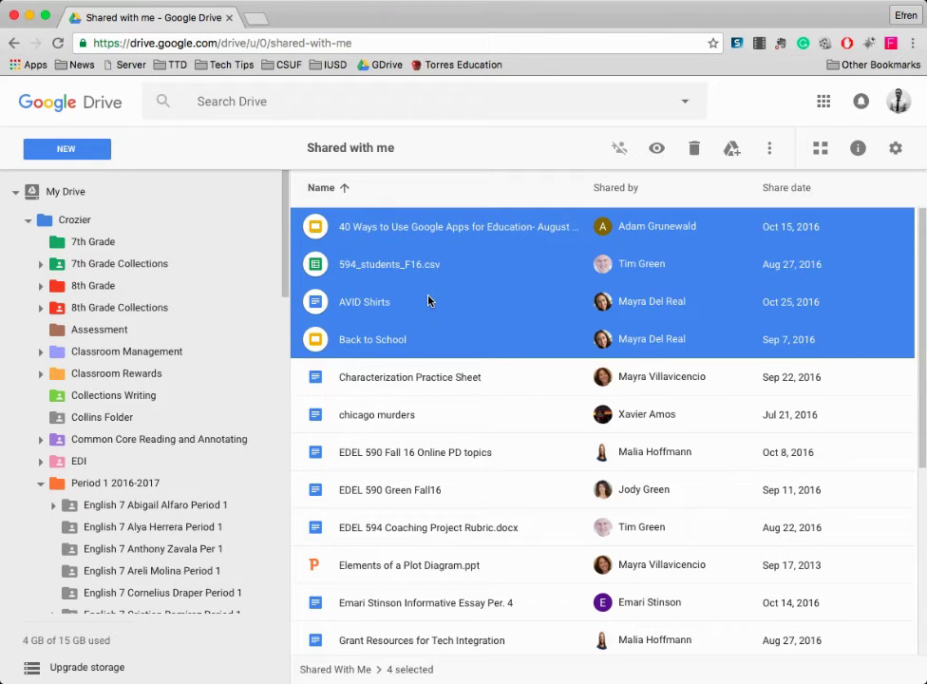
mouse_move(405, 295)
mouse_down()
mouse_move(483, 368)
mouse_move(371, 371)
mouse_move(367, 275)
mouse_move(372, 304)
mouse_move(419, 355)
mouse_move(224, 380)
mouse_move(123, 507)
mouse_move(117, 480)
mouse_move(118, 500)
mouse_move(227, 414)
mouse_move(374, 343)
mouse_move(416, 275)
mouse_up()
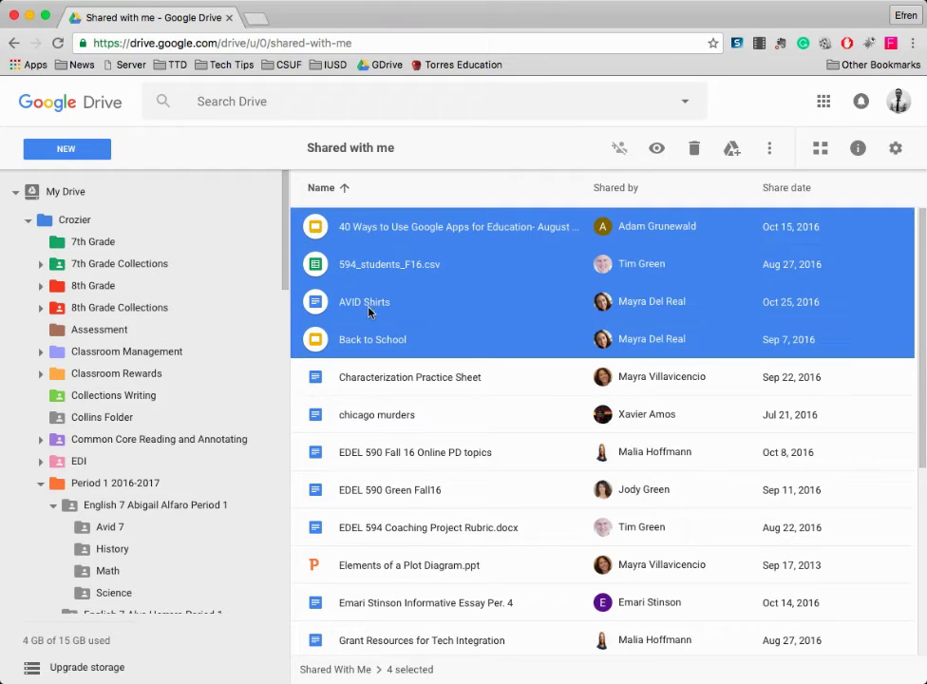
Collapse Period 1 2016-2017 in the folder tree and open that folder to view its student folders.
scroll(200, 524, down, 3)
scroll(200, 524, down, 1)
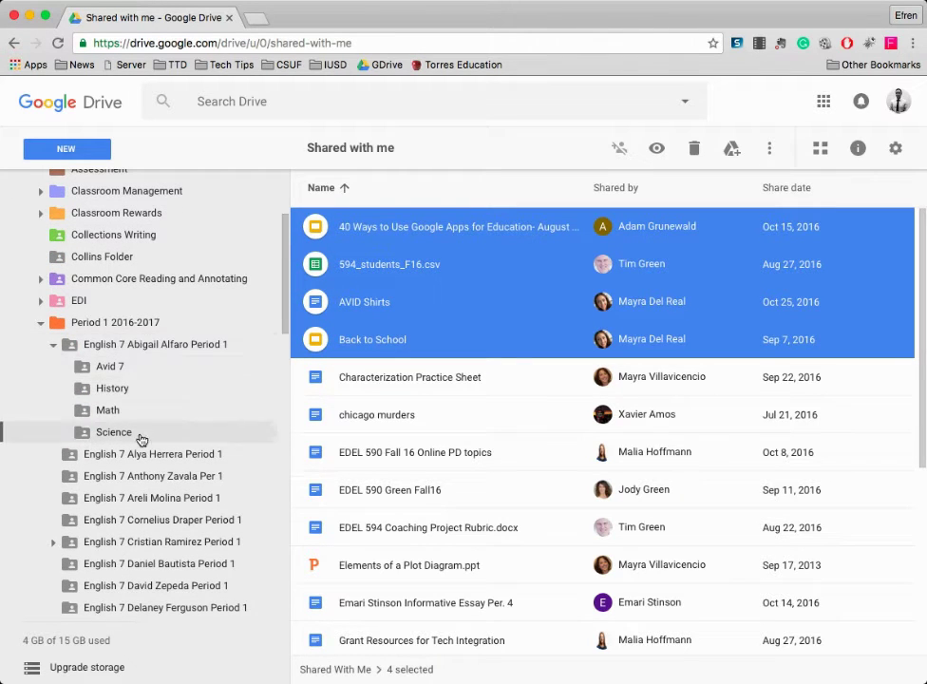
click(40, 323)
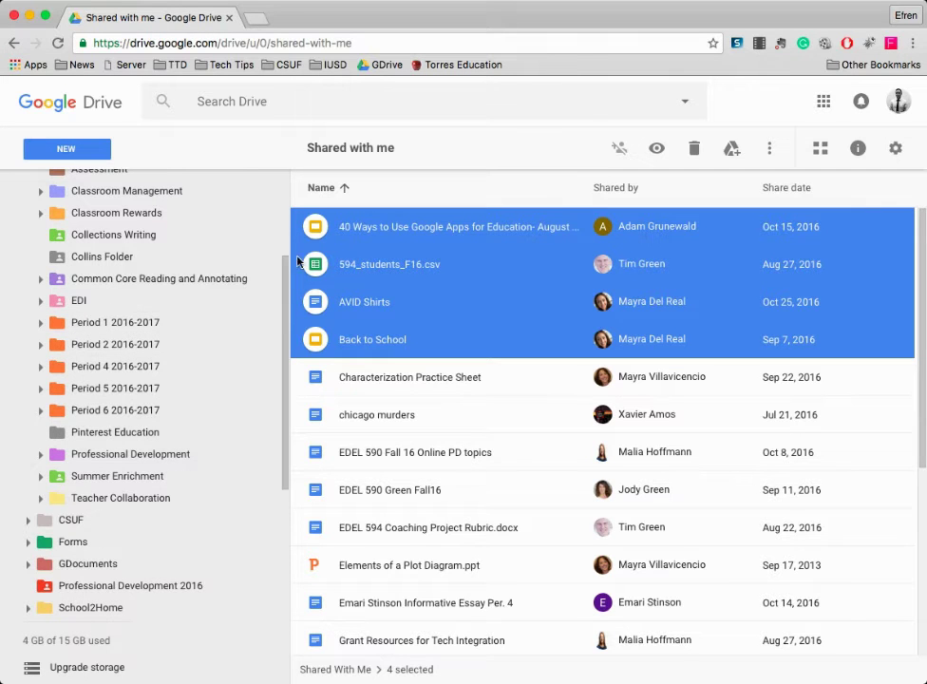
click(88, 324)
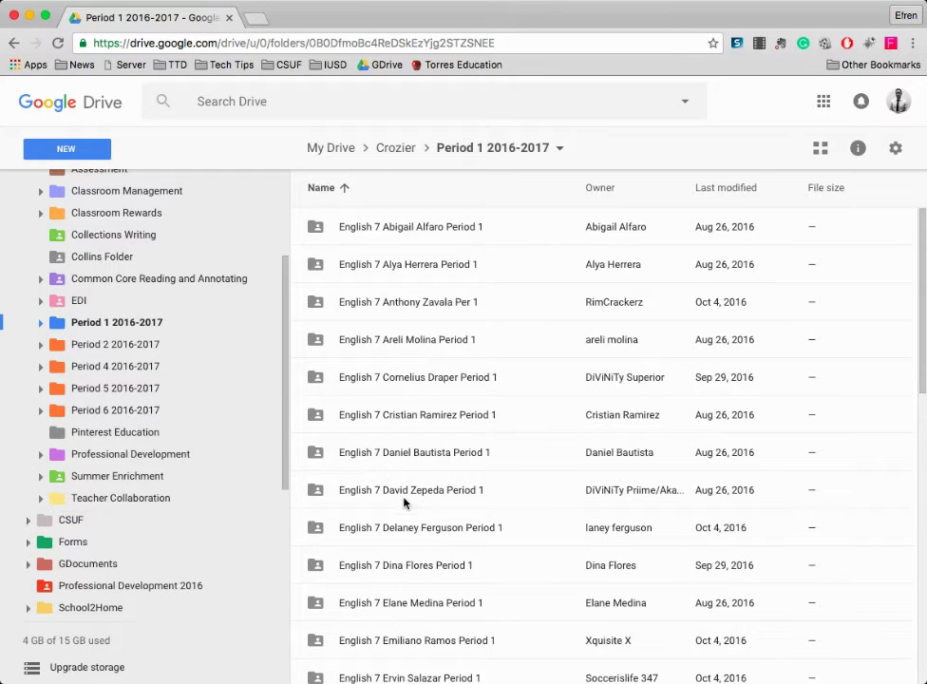
Expand Period 1 2016-2017 in the folder tree, and open the first student's English 7 folder with its subfolders collapsed.
click(40, 323)
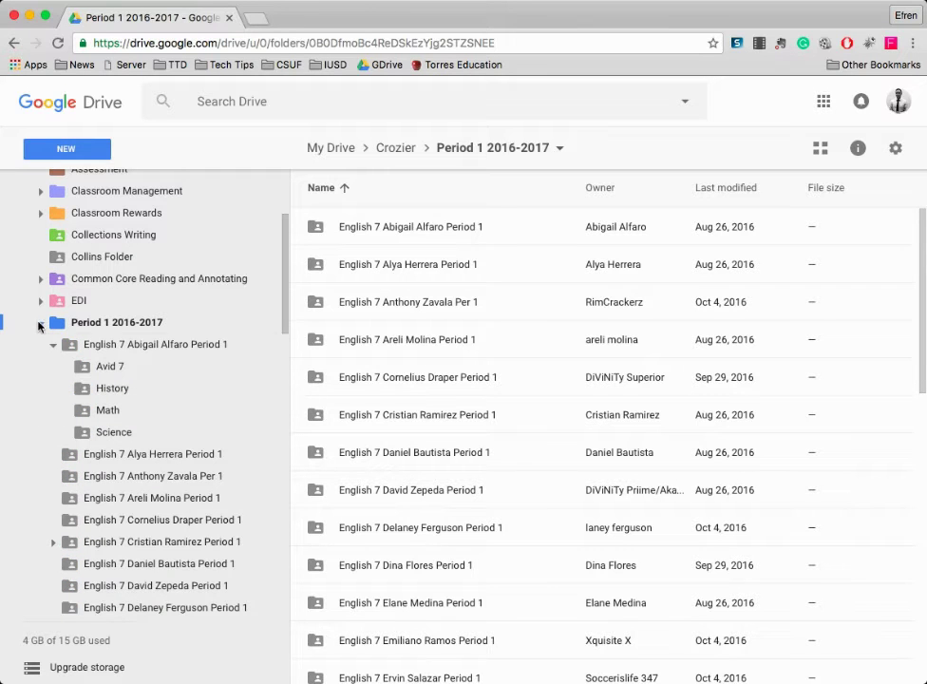
click(53, 344)
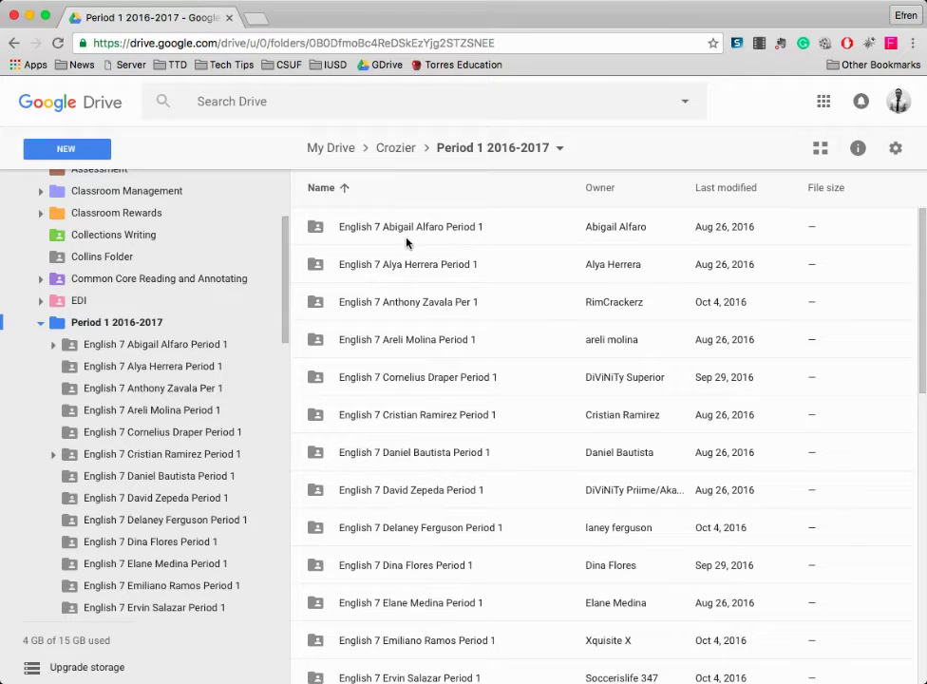
click(167, 345)
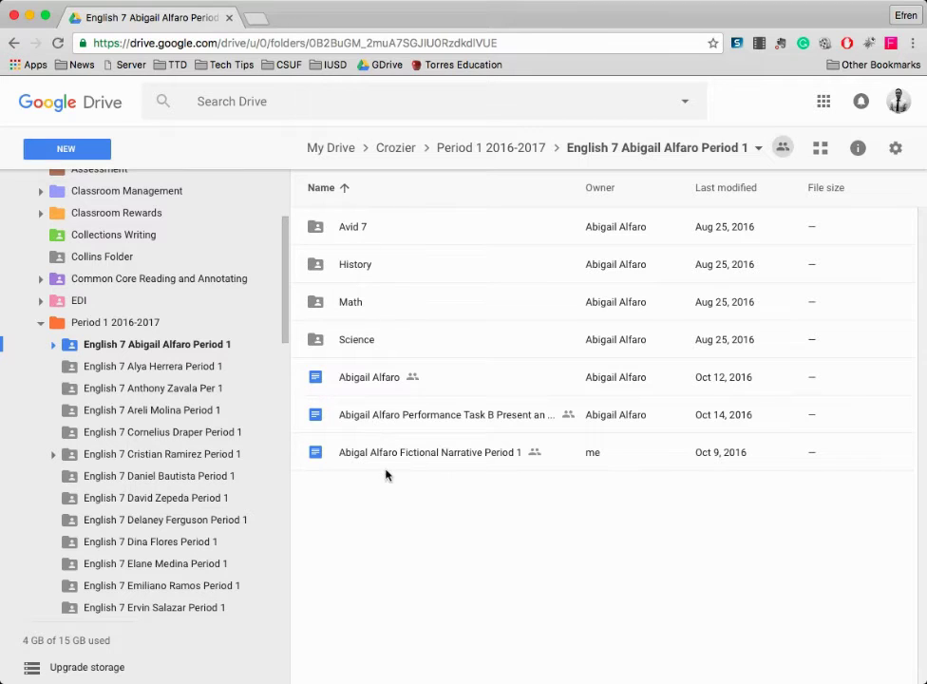
click(53, 344)
click(53, 344)
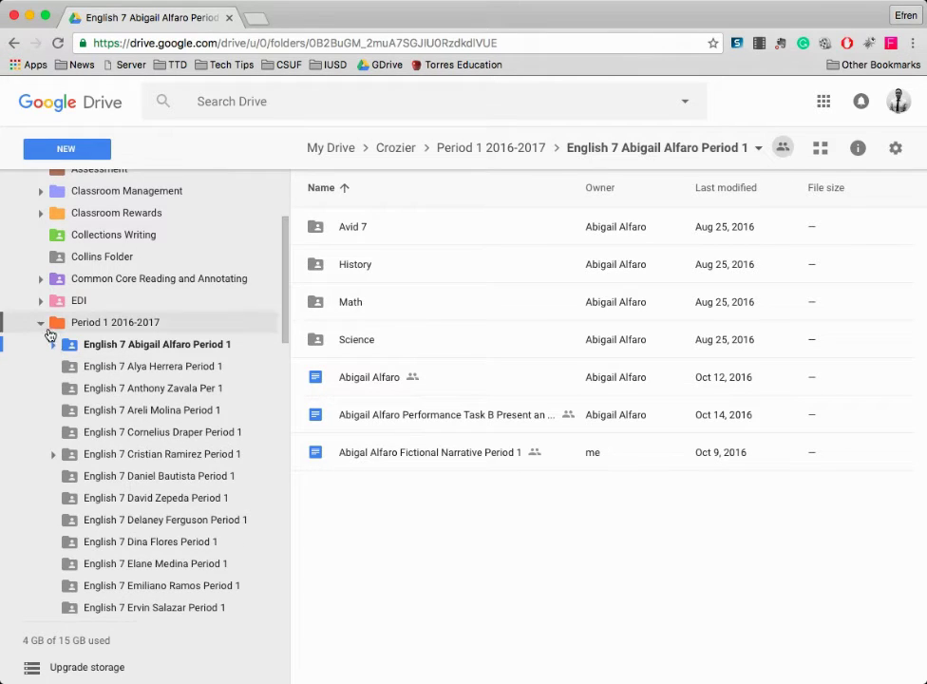
Collapse Period 1 2016-2017, open the Period 2 2016-2017 folder and look through its English 8 student folders.
scroll(124, 465, down, 5)
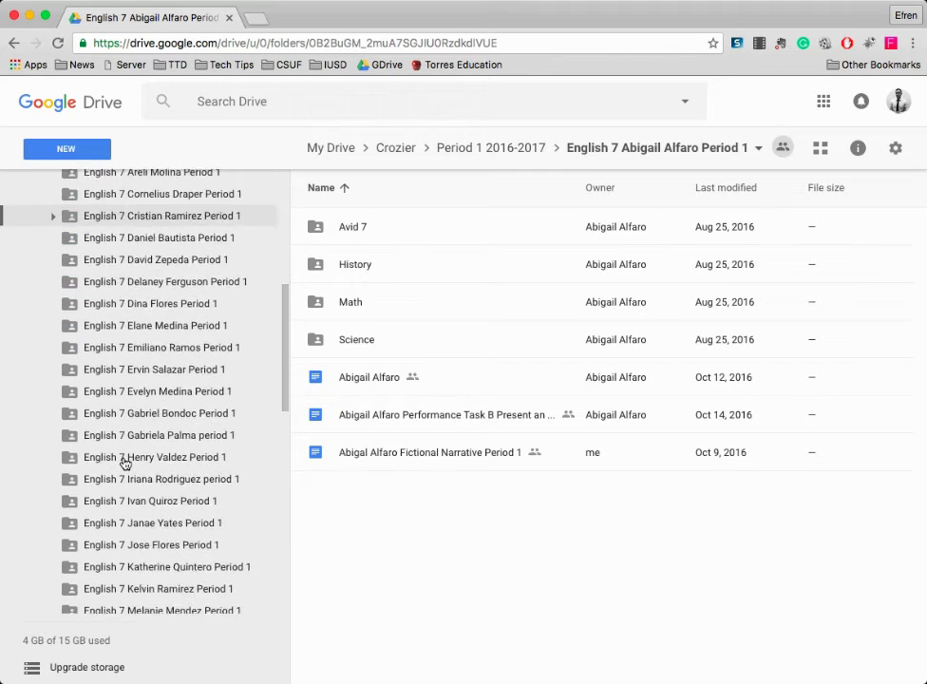
scroll(114, 446, up, 8)
click(41, 486)
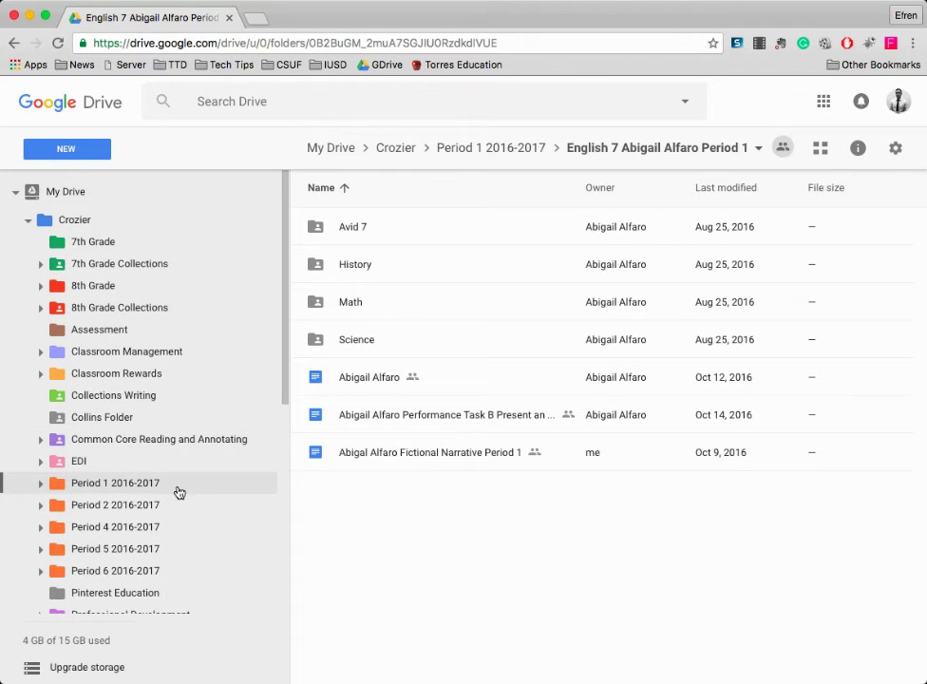
scroll(109, 449, down, 2)
click(110, 445)
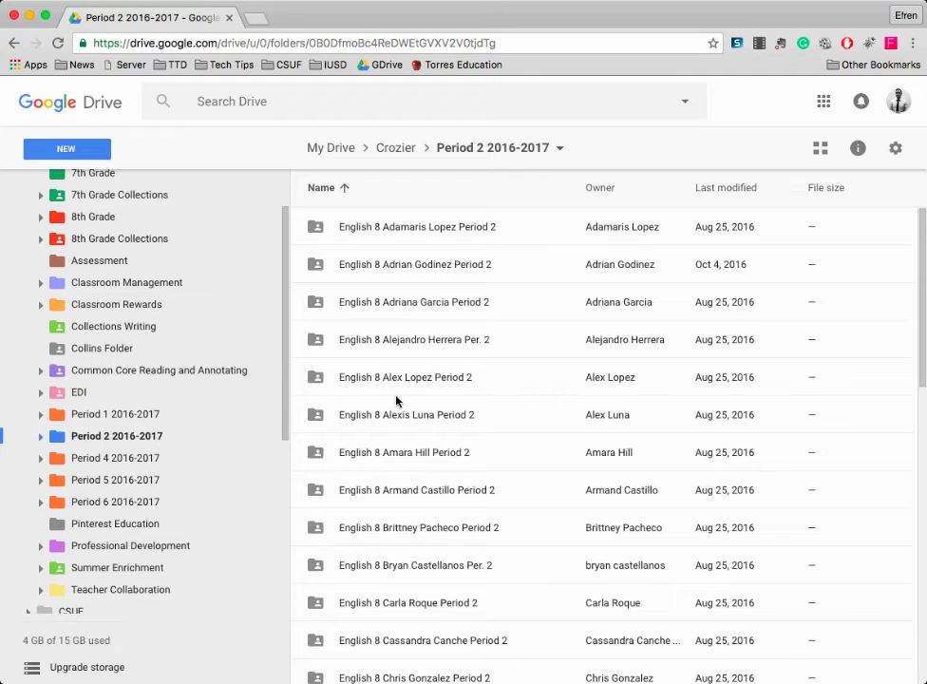
scroll(418, 496, down, 2)
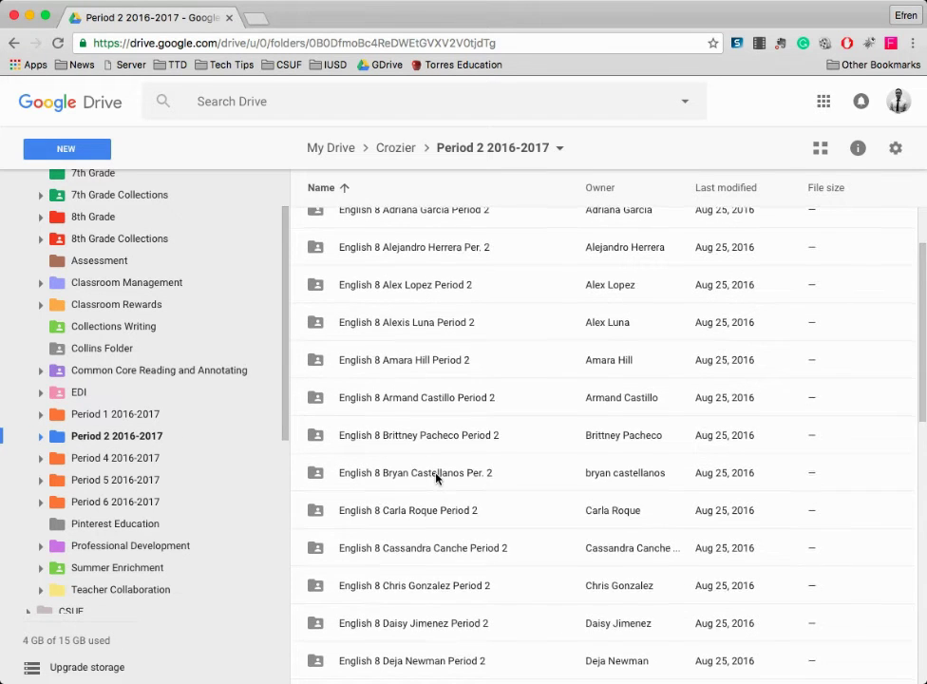
Open the seventh student's English 8 folder in Period 2 2016-2017 and look through the class's student folders in the folder tree.
scroll(437, 474, down, 2)
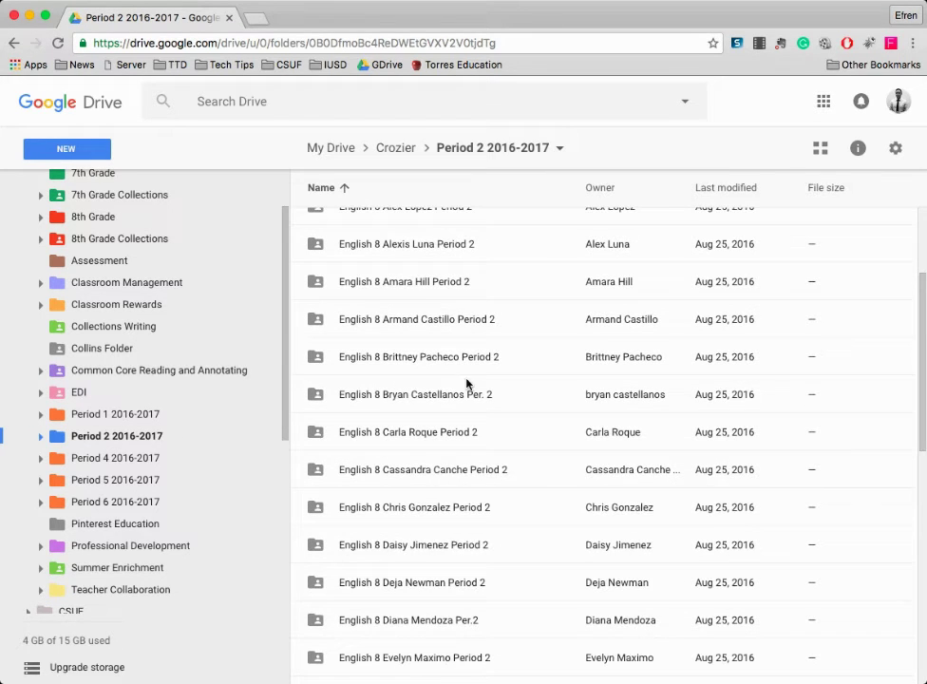
double_click(400, 282)
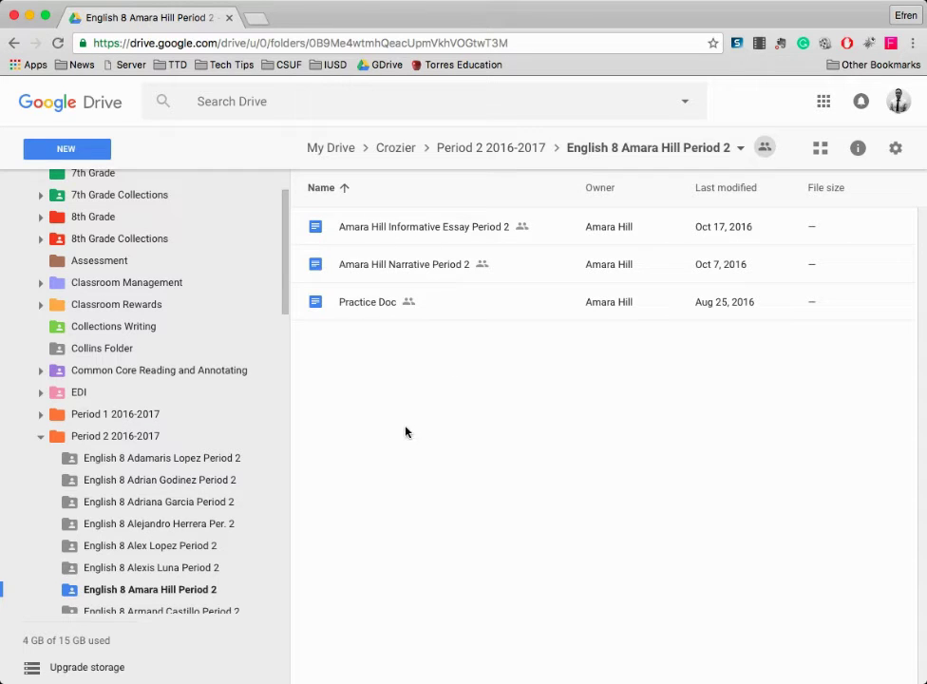
scroll(210, 520, down, 2)
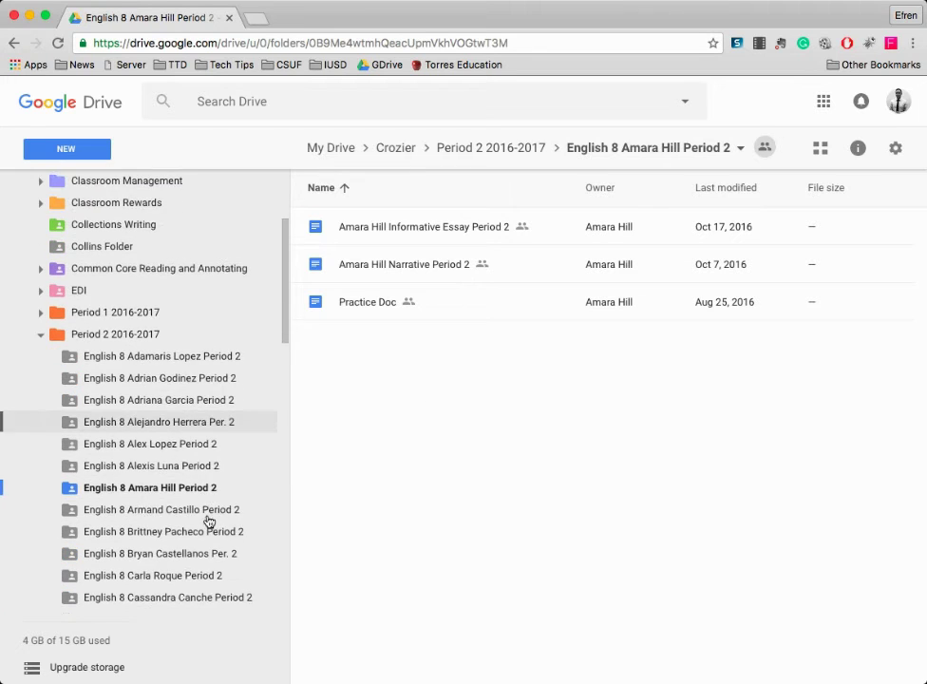
scroll(115, 437, down, 10)
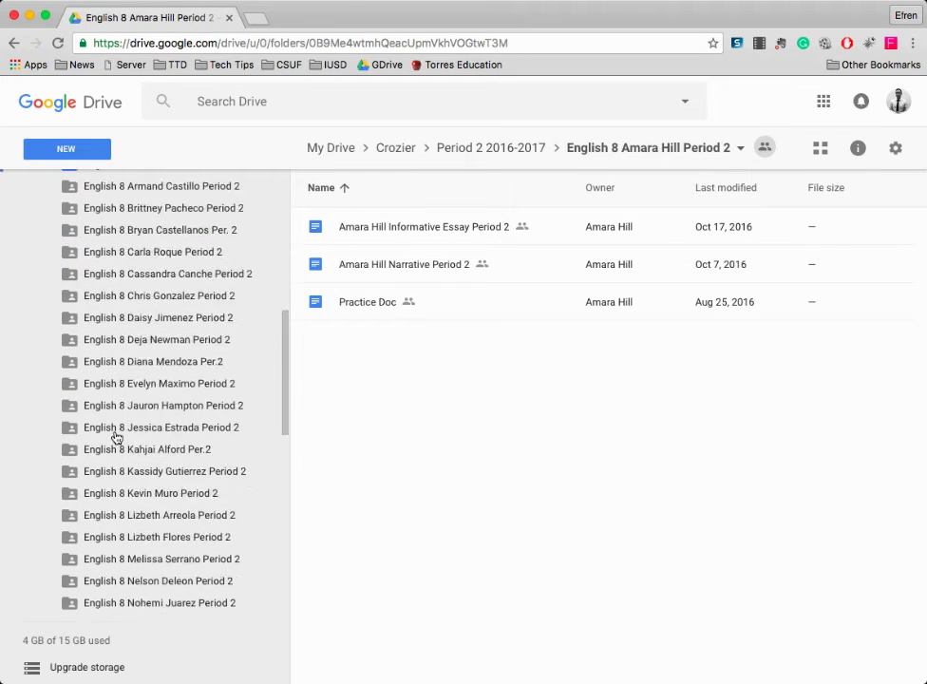
scroll(118, 432, down, 2)
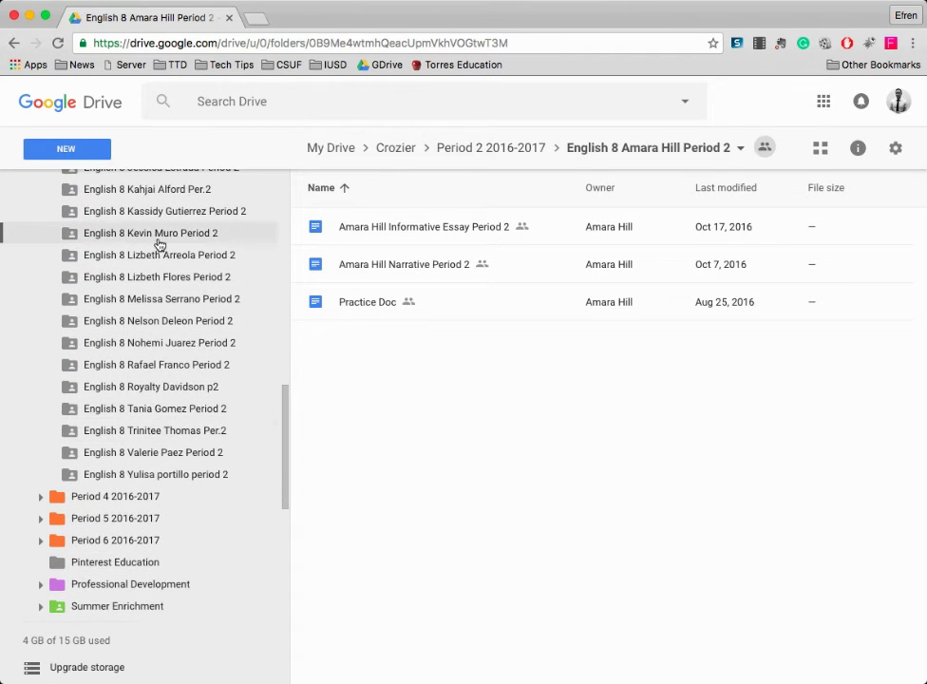
scroll(189, 499, up, 3)
scroll(189, 498, up, 6)
scroll(189, 498, down, 3)
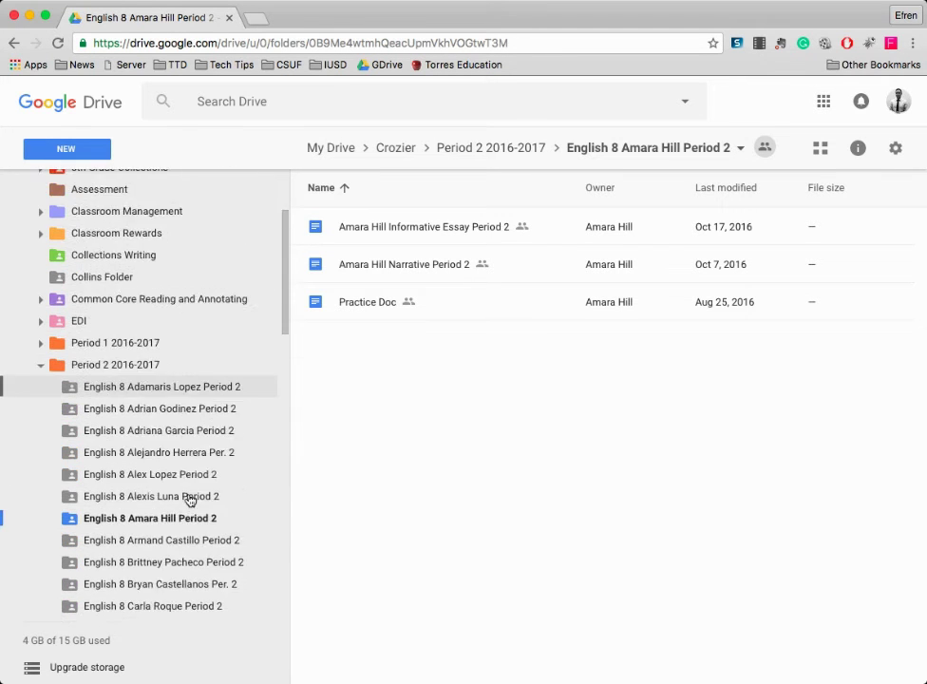
scroll(189, 498, up, 1)
scroll(185, 485, up, 1)
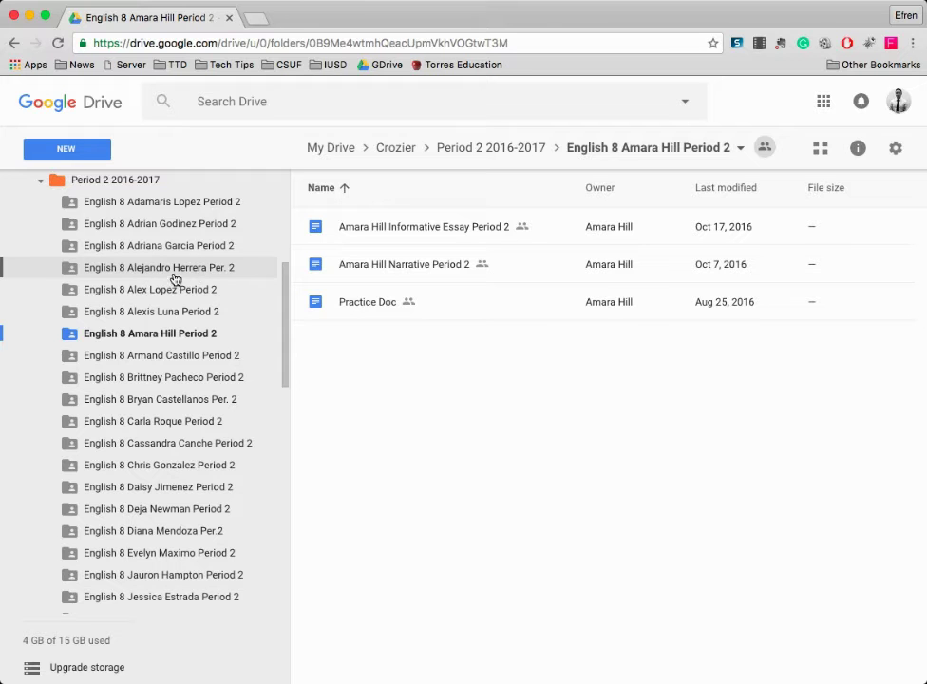
scroll(176, 277, up, 1)
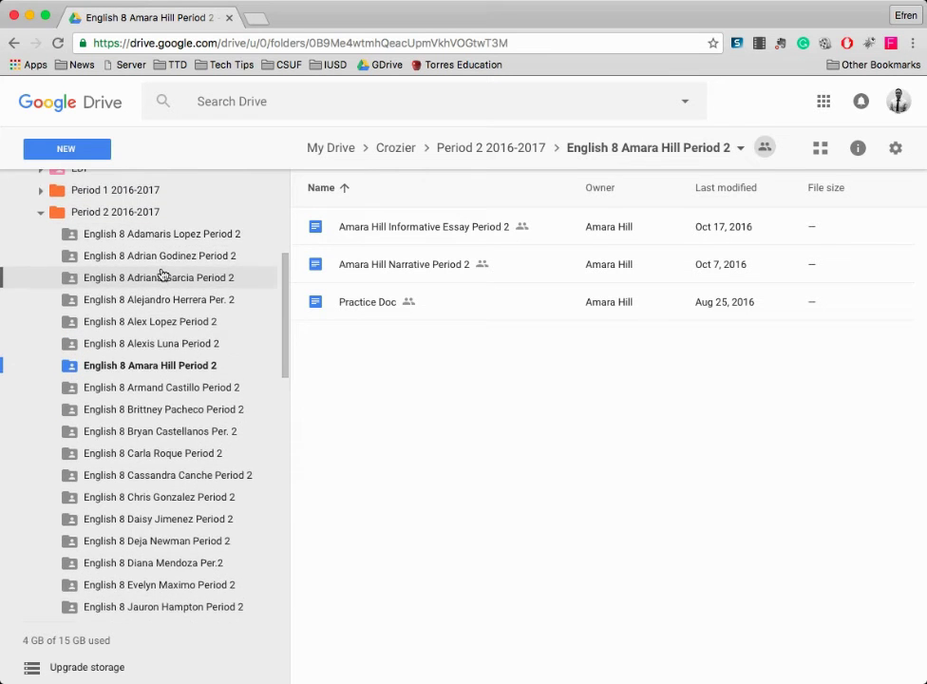
scroll(162, 274, up, 2)
scroll(162, 274, down, 10)
scroll(162, 273, up, 10)
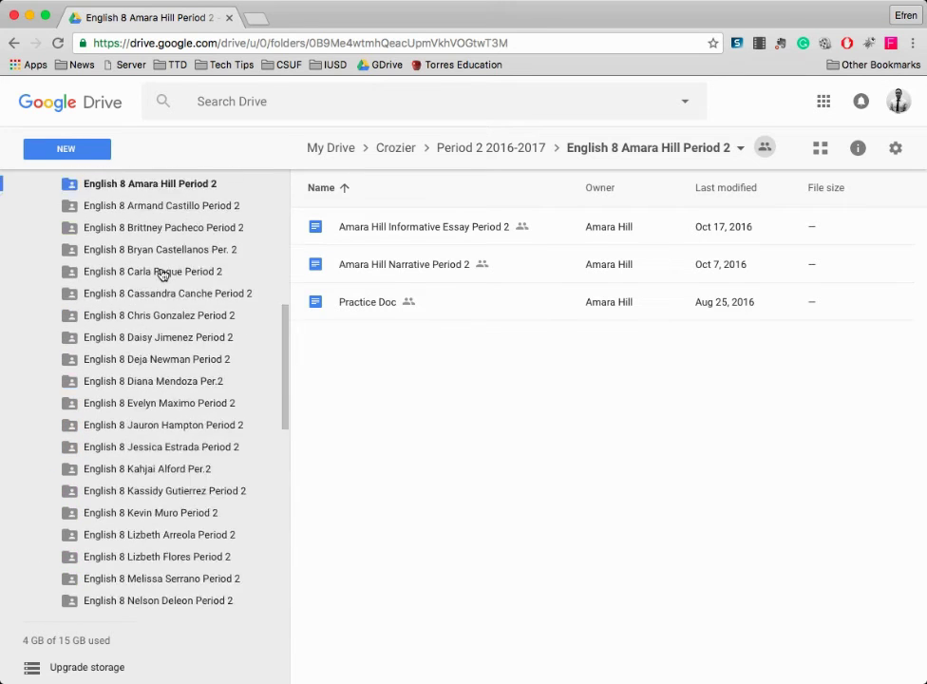
Collapse Period 2 2016-2017 in the folder tree, and view the 7th Grade Collections subfolders by expanding and collapsing that folder.
click(41, 432)
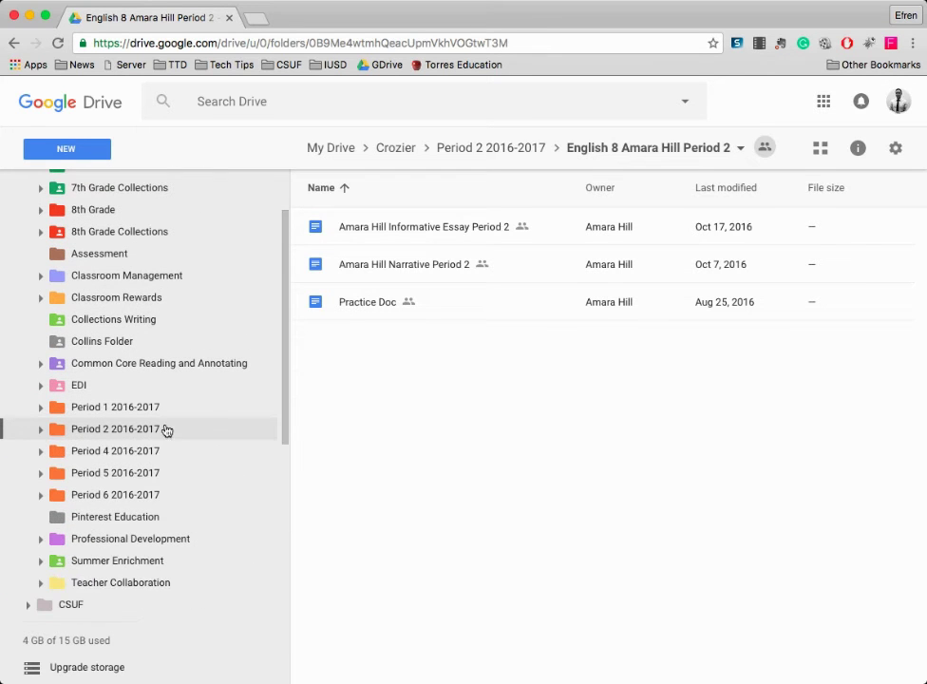
scroll(196, 441, up, 3)
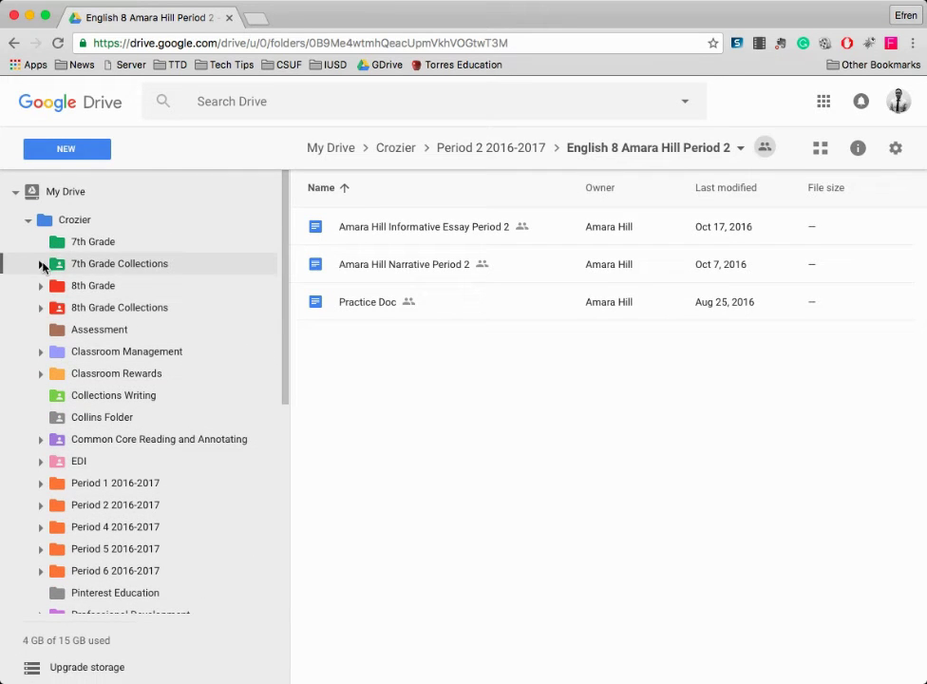
click(41, 264)
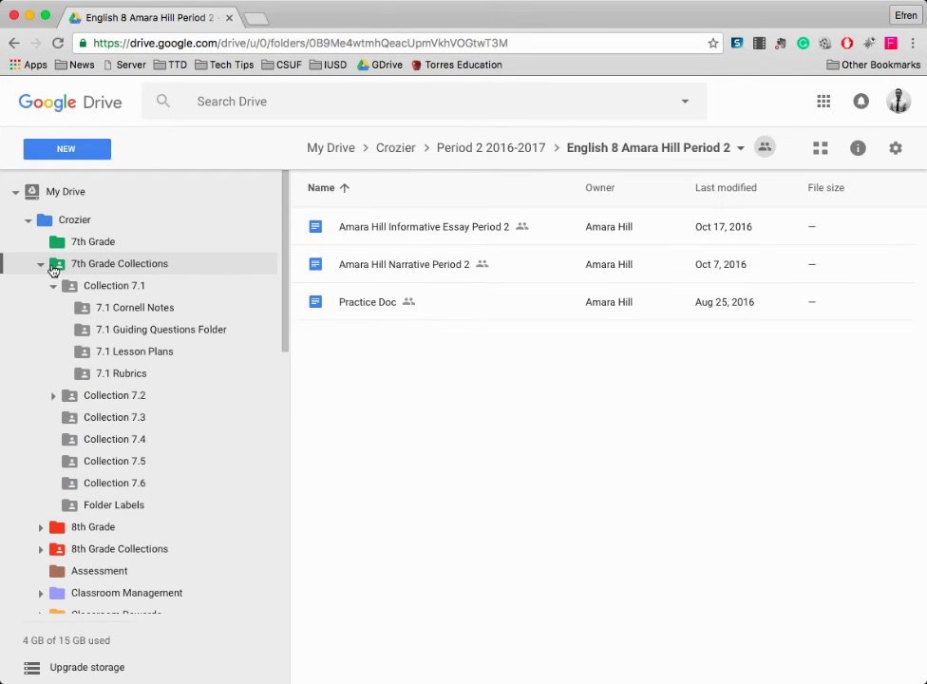
click(41, 264)
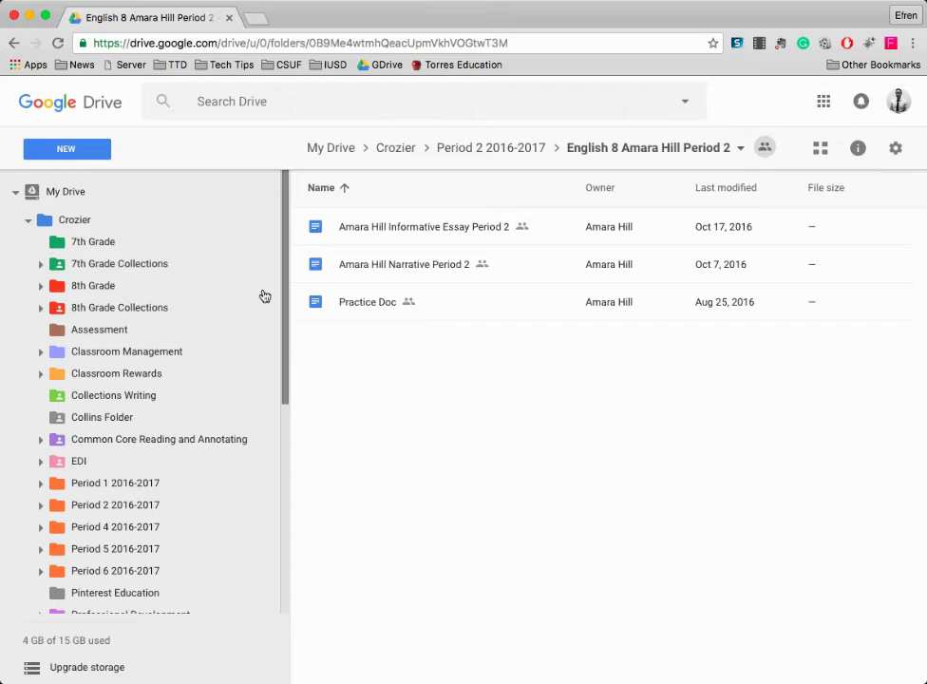
Open the Crozier folder and look through its subfolders down to Teacher Collaboration in the folder tree.
click(70, 221)
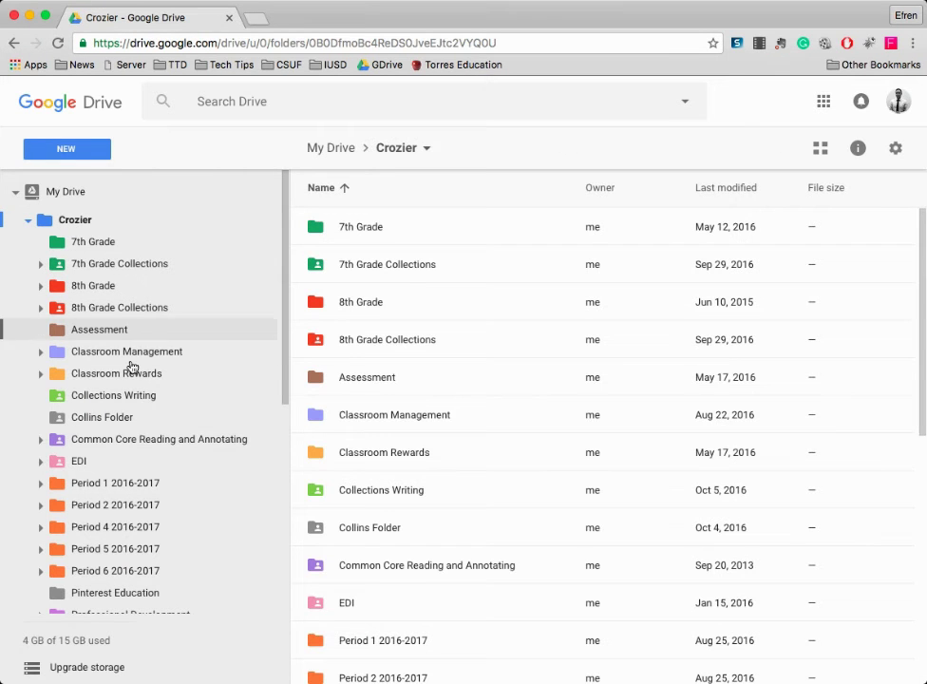
scroll(158, 493, down, 4)
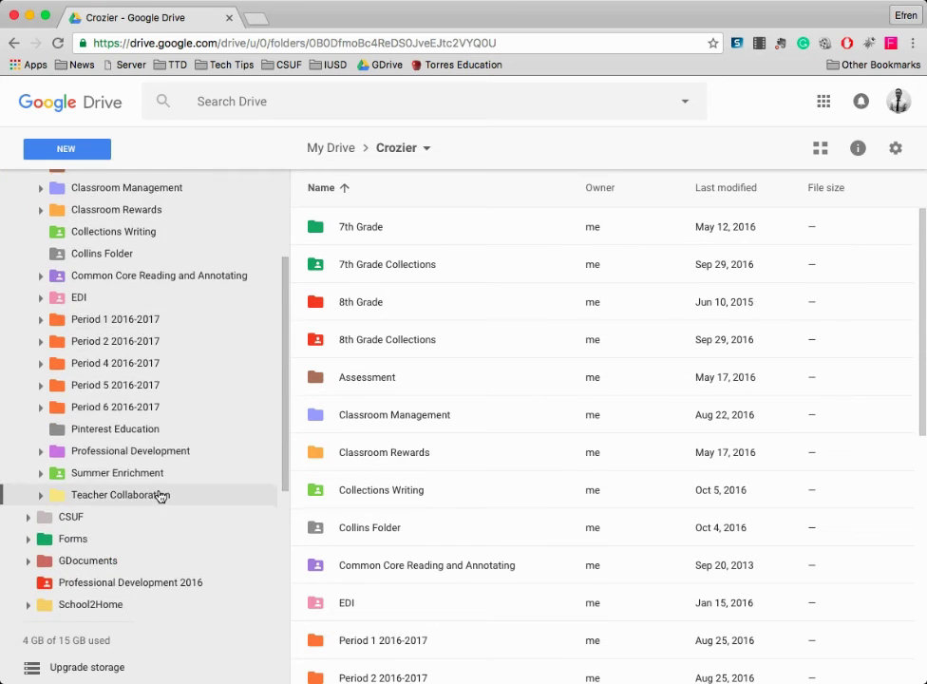
scroll(158, 493, up, 3)
scroll(160, 493, up, 3)
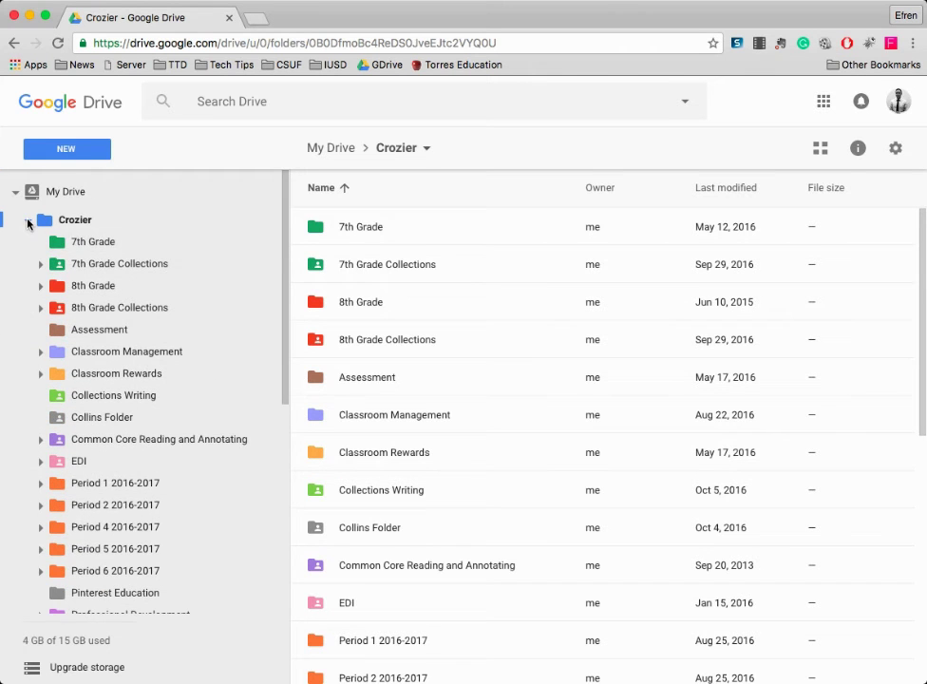
Collapse Crozier and open the Professional Development 2016 folder from My Drive, with the folder tree pane narrowed.
click(28, 220)
click(65, 191)
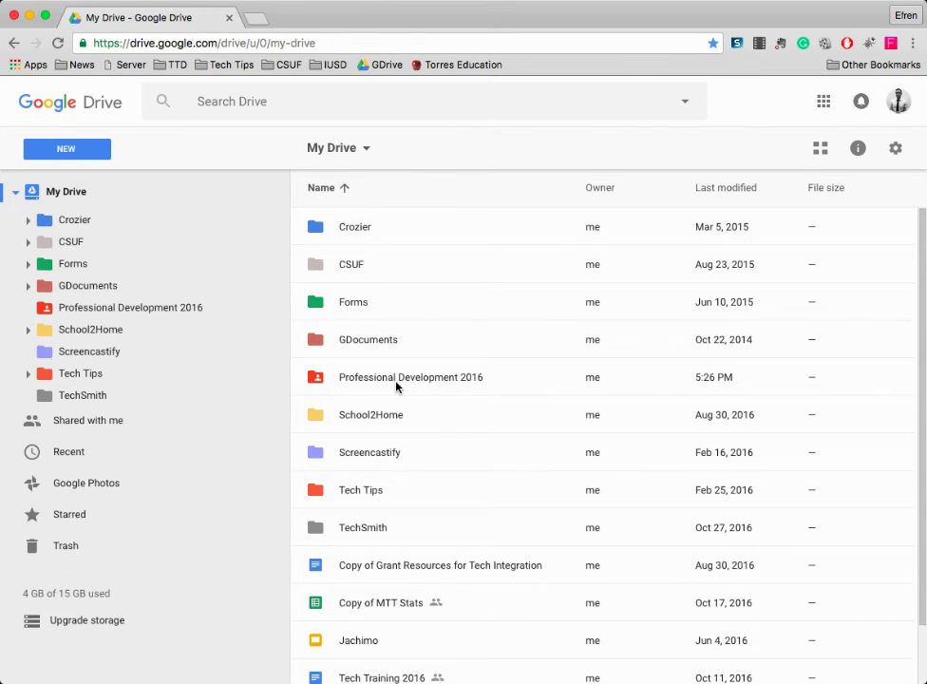
double_click(397, 385)
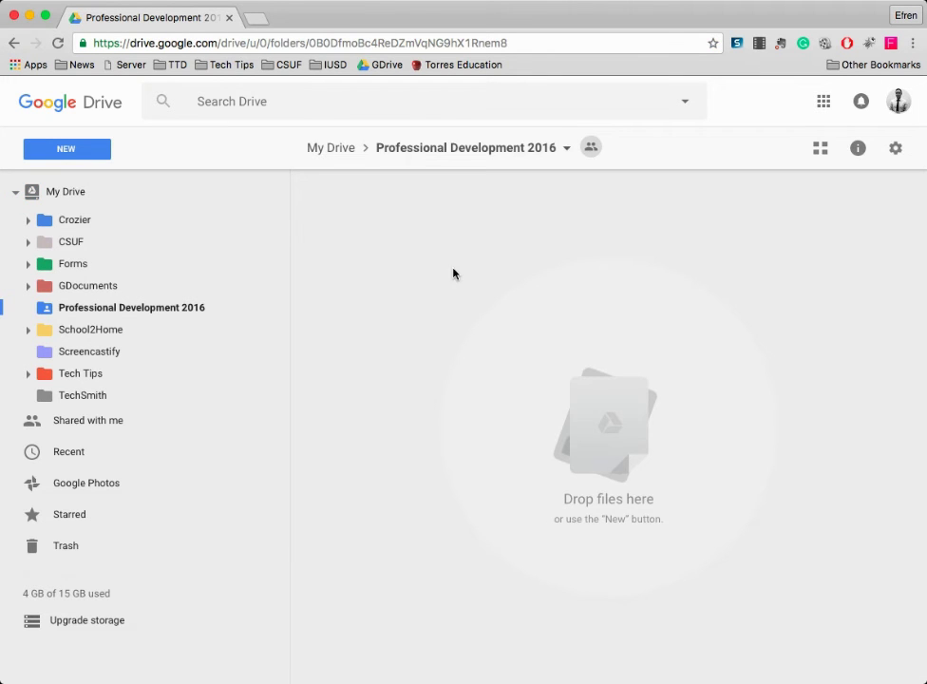
drag(290, 247, 204, 246)
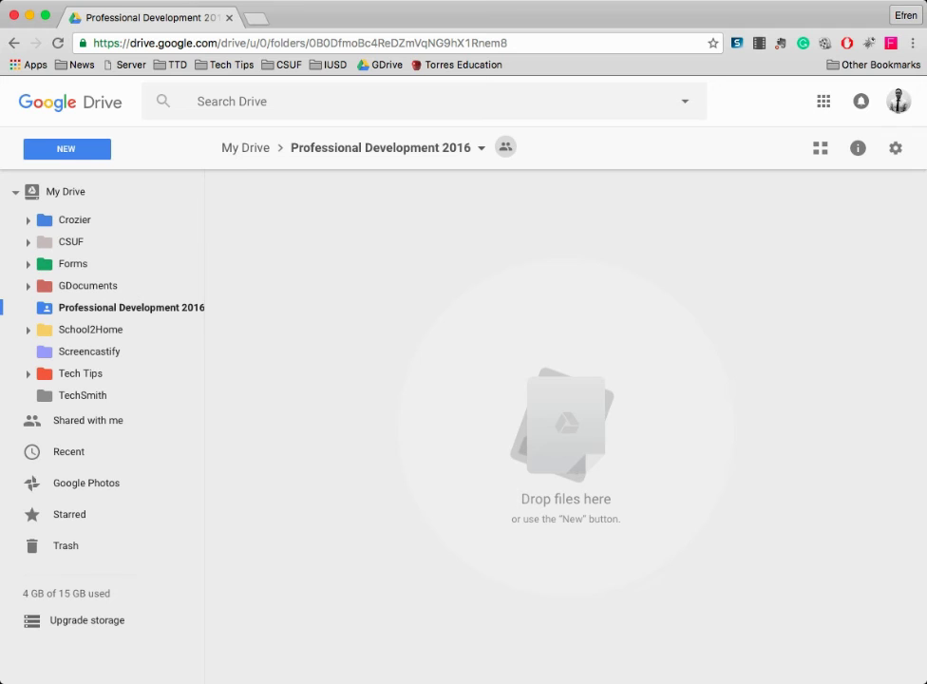
Create a new folder named "Lesson Plans" inside Professional Development 2016.
click(90, 150)
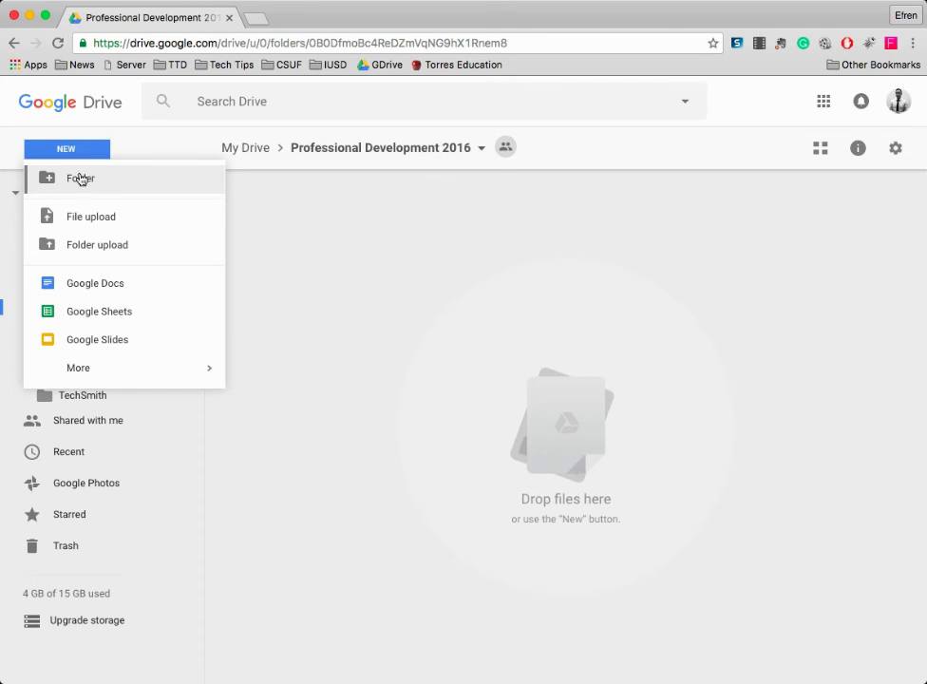
click(77, 183)
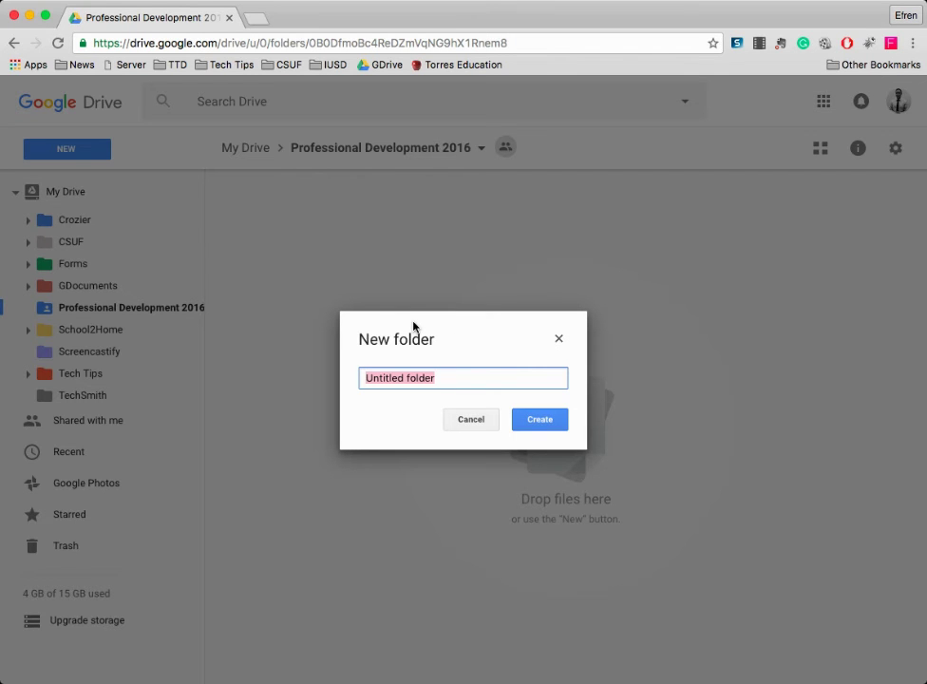
text(Les)
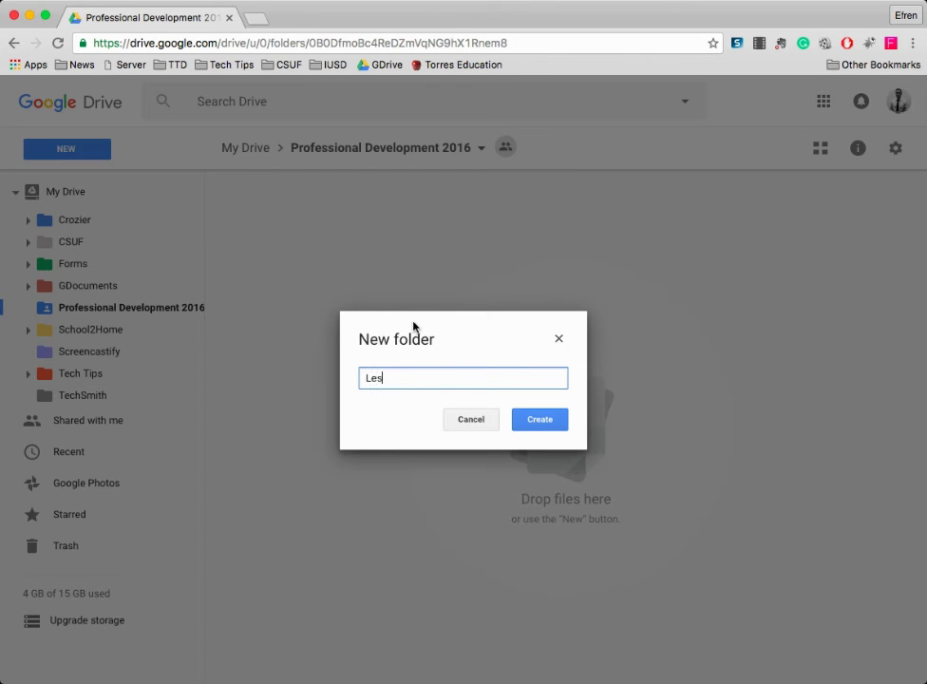
text(son Plans)
click(551, 424)
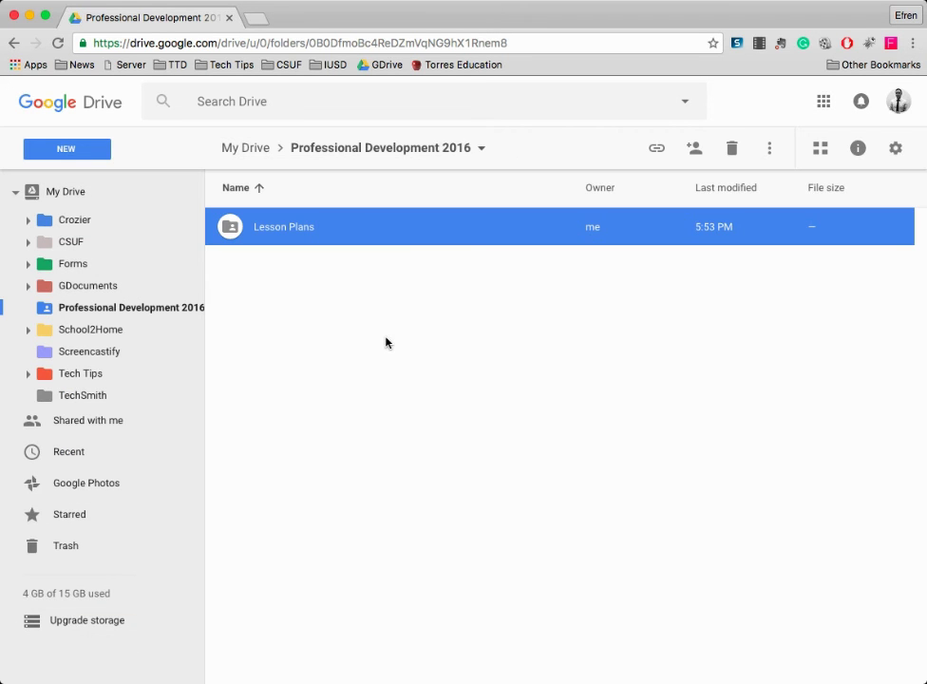
Deselect the Lesson Plans folder and view who has access to Professional Development 2016.
click(327, 305)
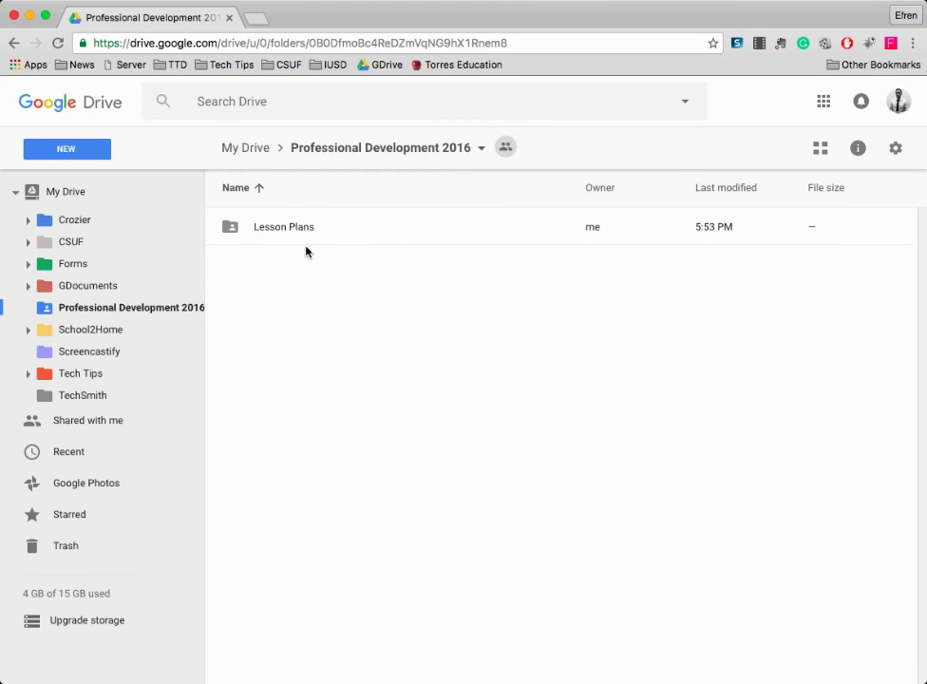
mouse_move(508, 147)
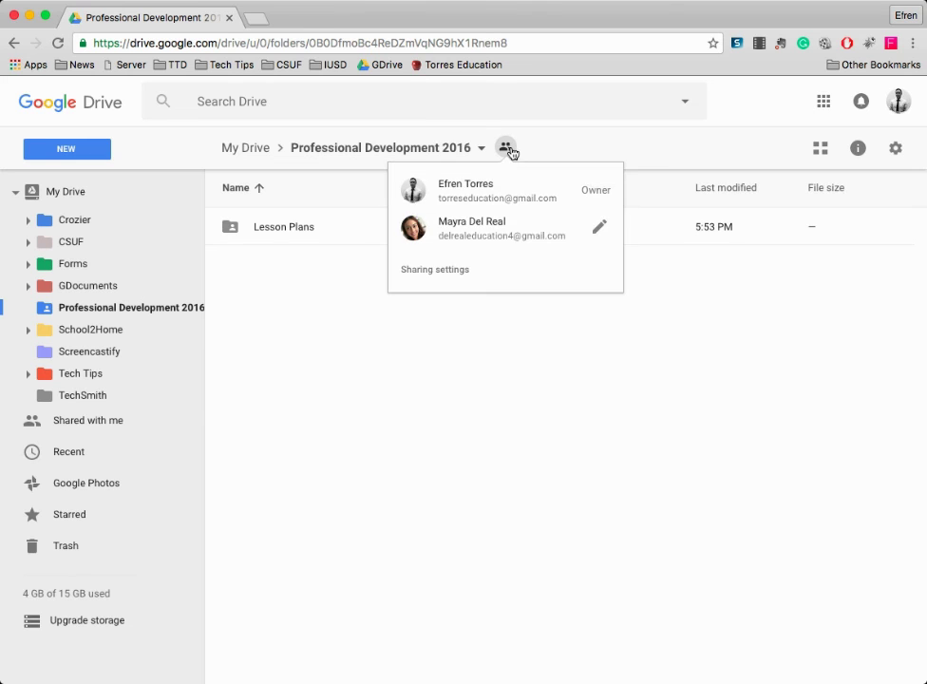